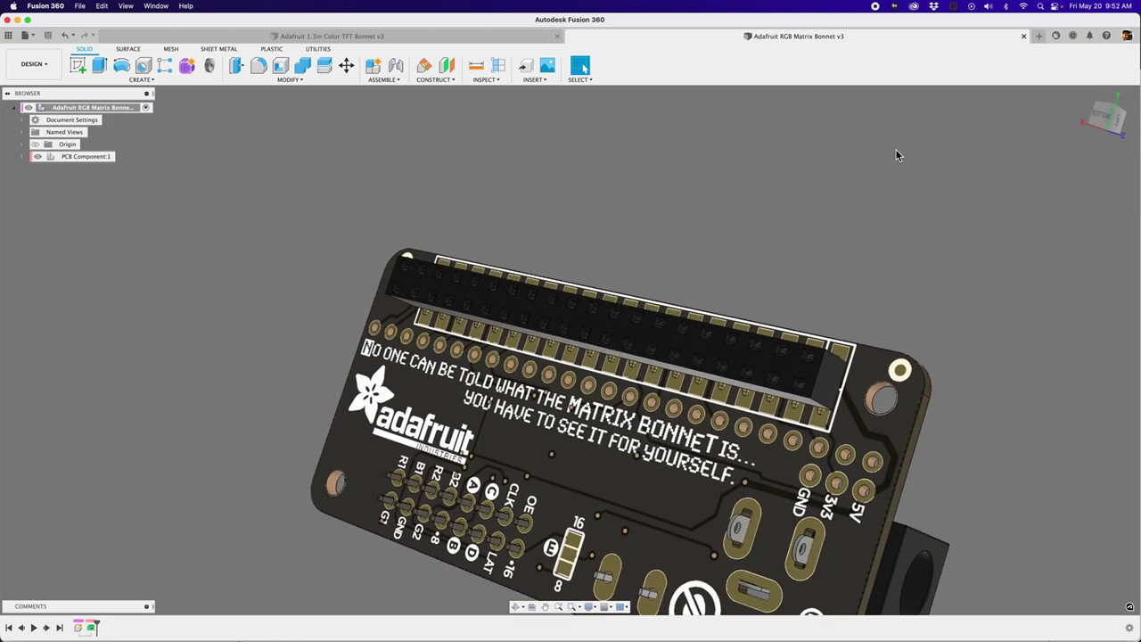
Switch from Fusion 360 to Chrome, showing the Adafruit SMT GPIO 2x20 Short Female Header page
key(super+Tab)
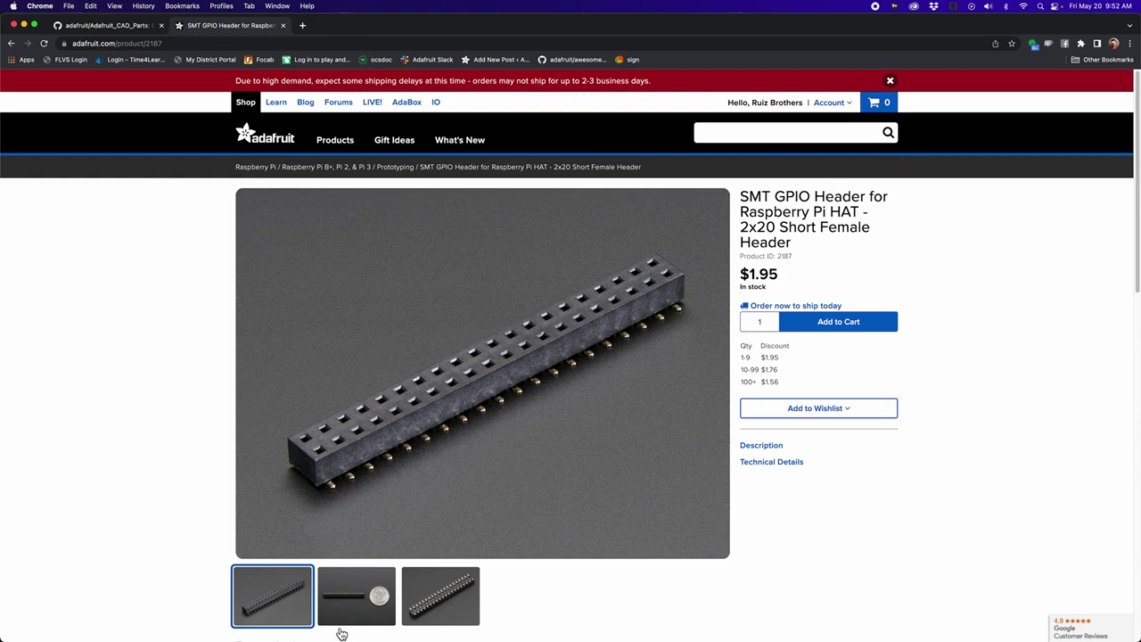
Browse the header's product photos, ending on the one with a coin for scale
click(356, 605)
click(420, 605)
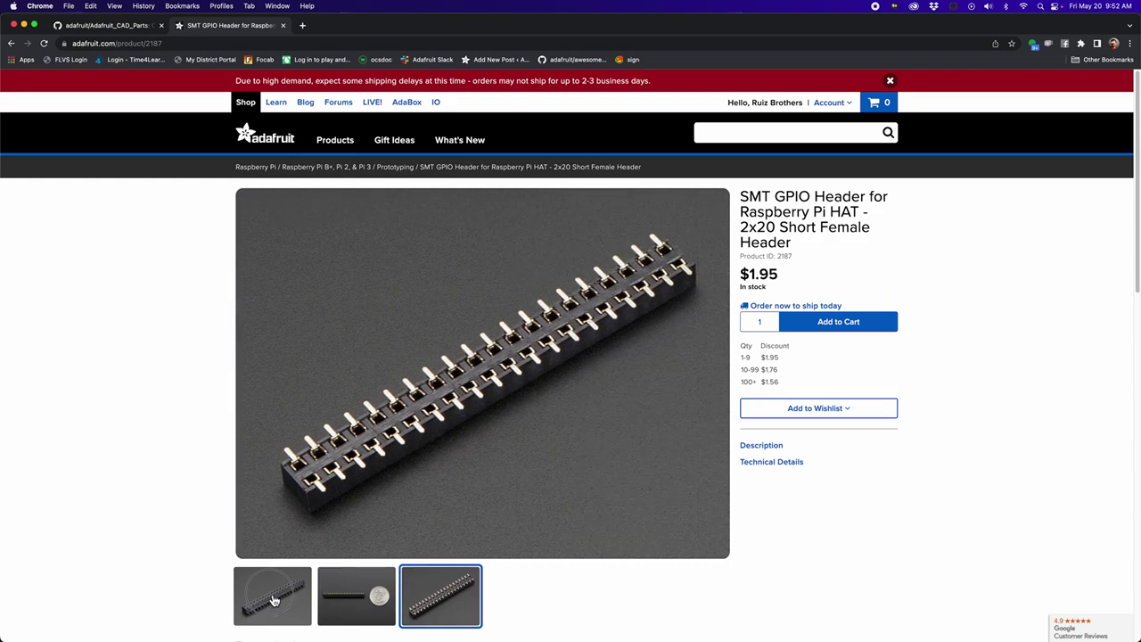
scroll(423, 588, down, 1)
click(424, 572)
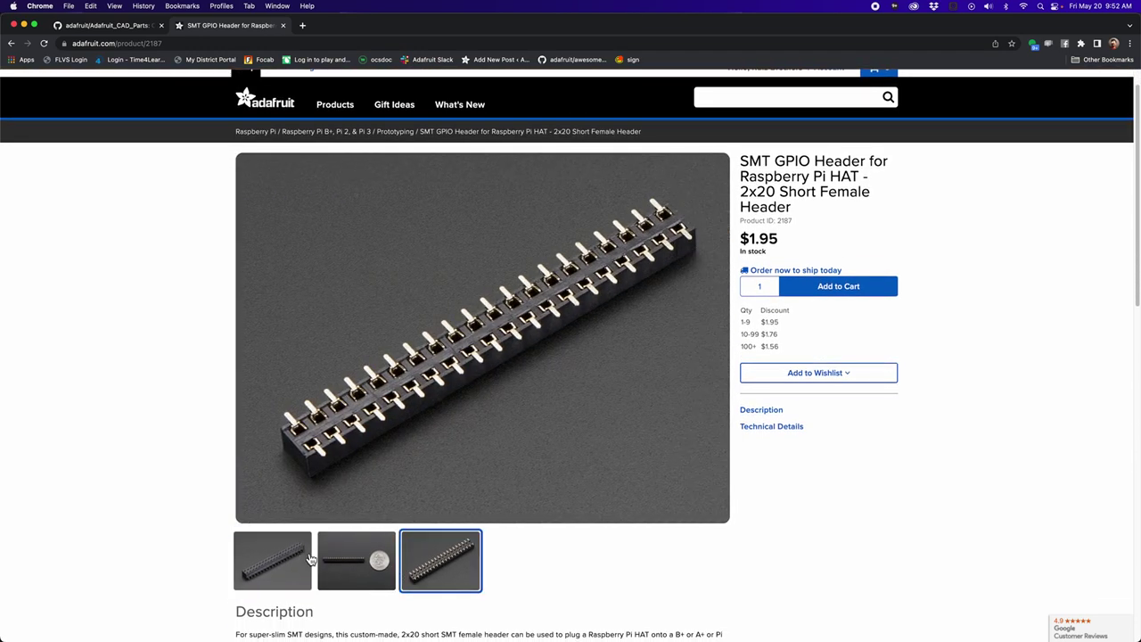
click(357, 560)
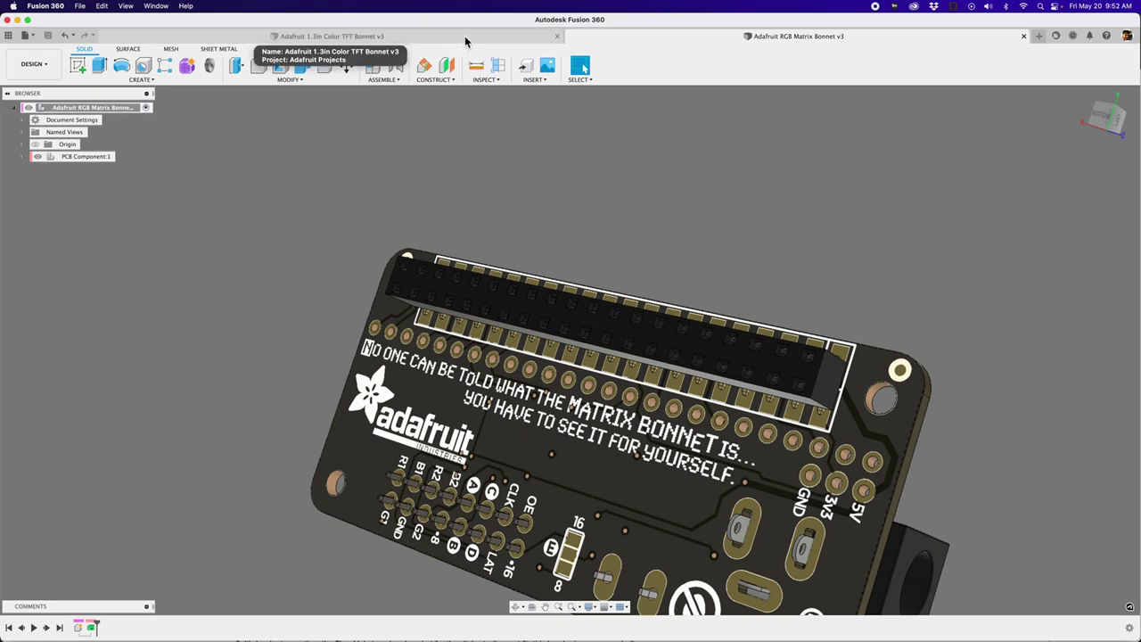
Bring up the Adafruit 1.3in Color TFT Bonnet v3 design to see its 2x20 header
click(464, 39)
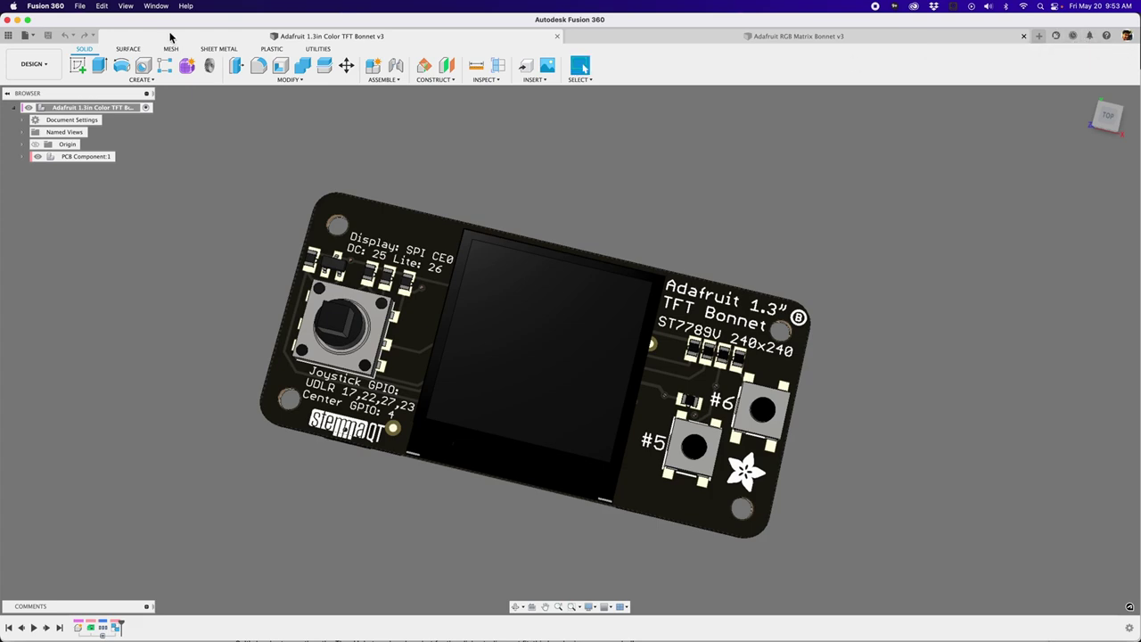
Create a new electronics library and start a new package in it
click(29, 37)
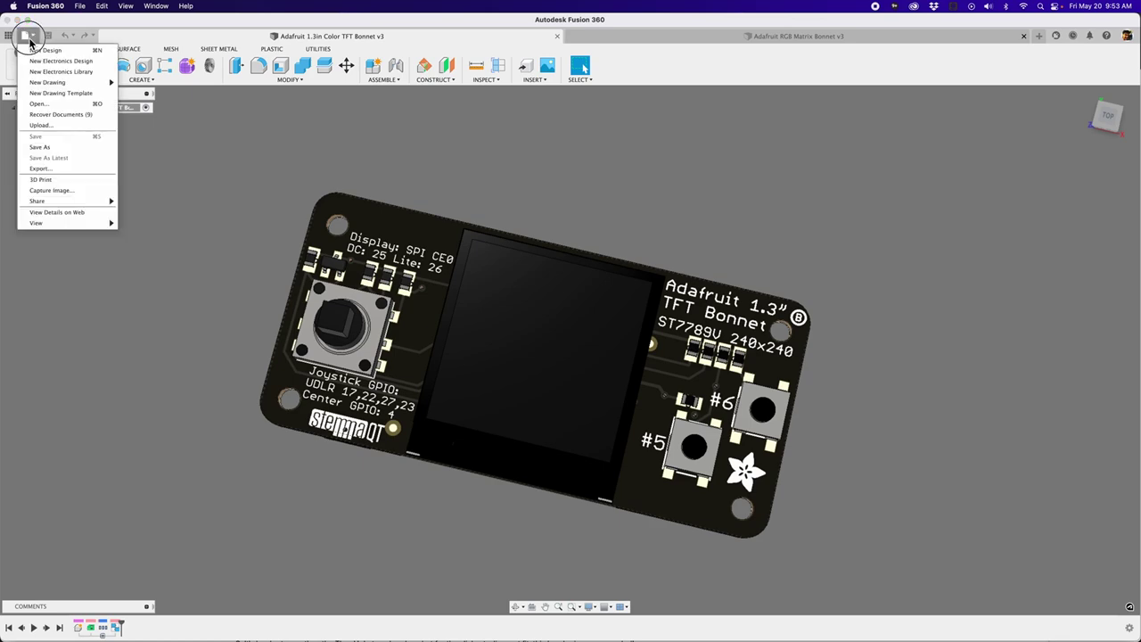
click(87, 72)
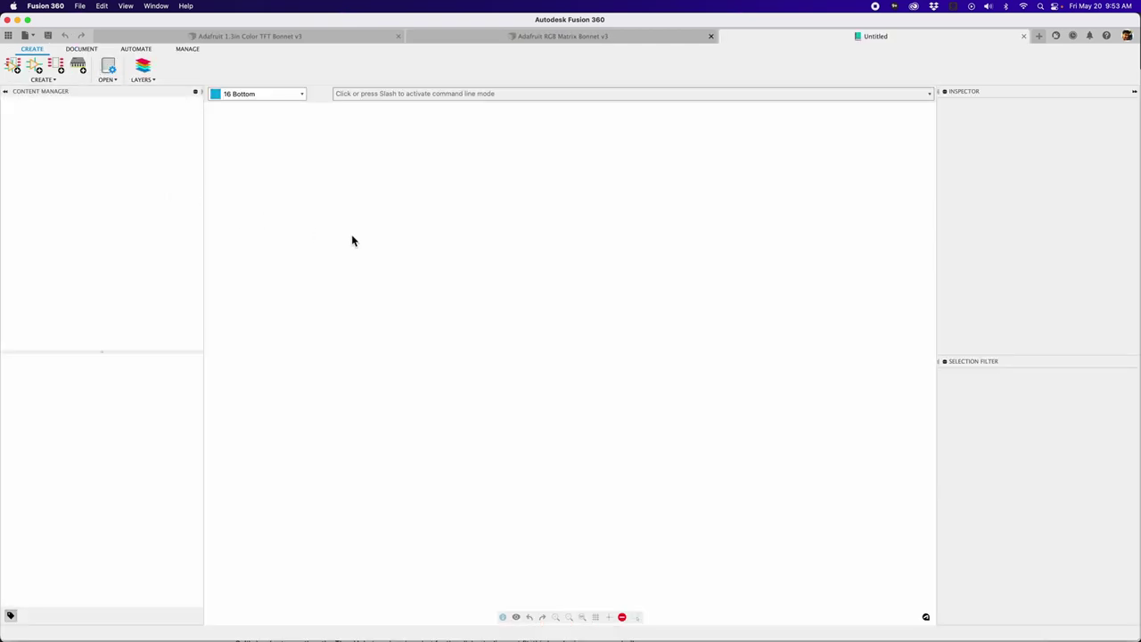
click(80, 70)
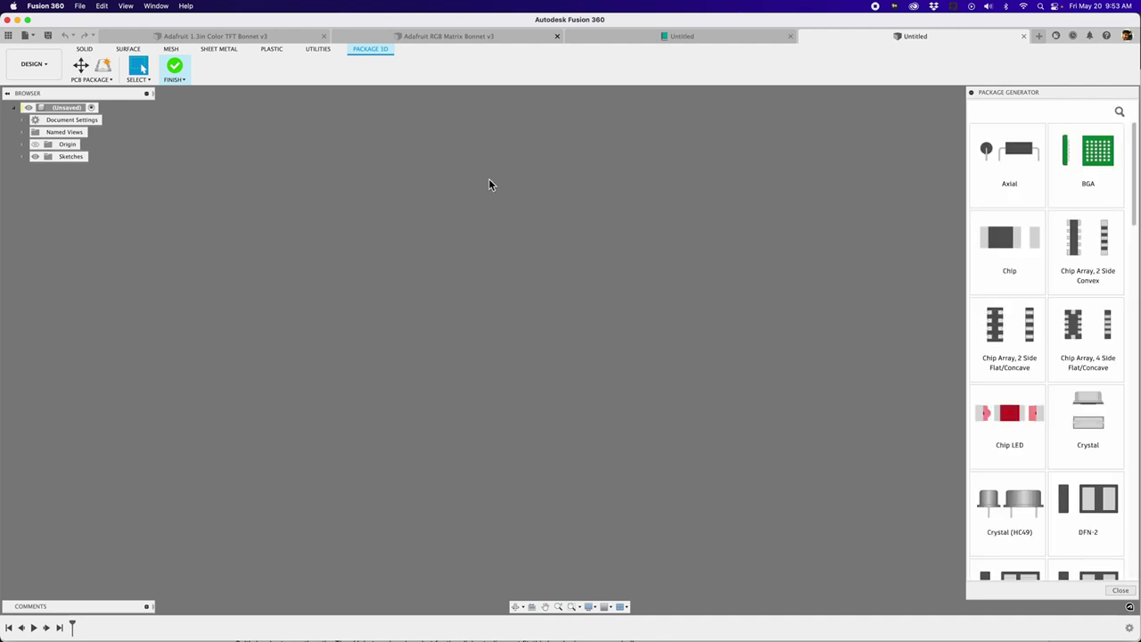
Choose the Surface Mount Receptacle Header (Female) Straight generator from the Package Generator list
drag(999, 92, 563, 103)
scroll(553, 294, down, 3)
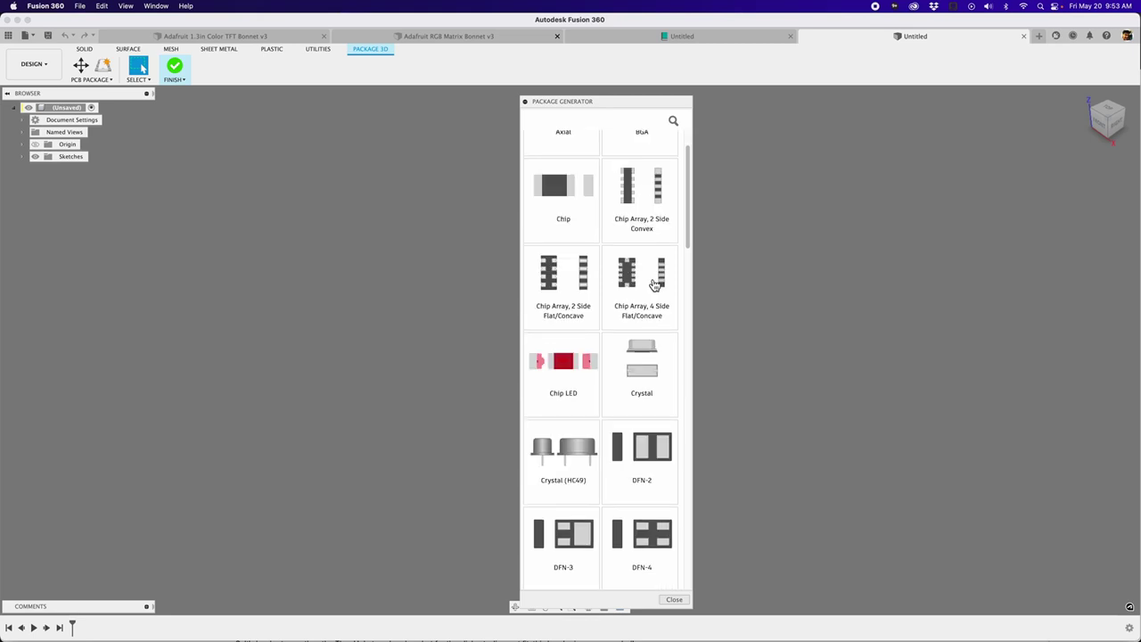
scroll(608, 287, down, 10)
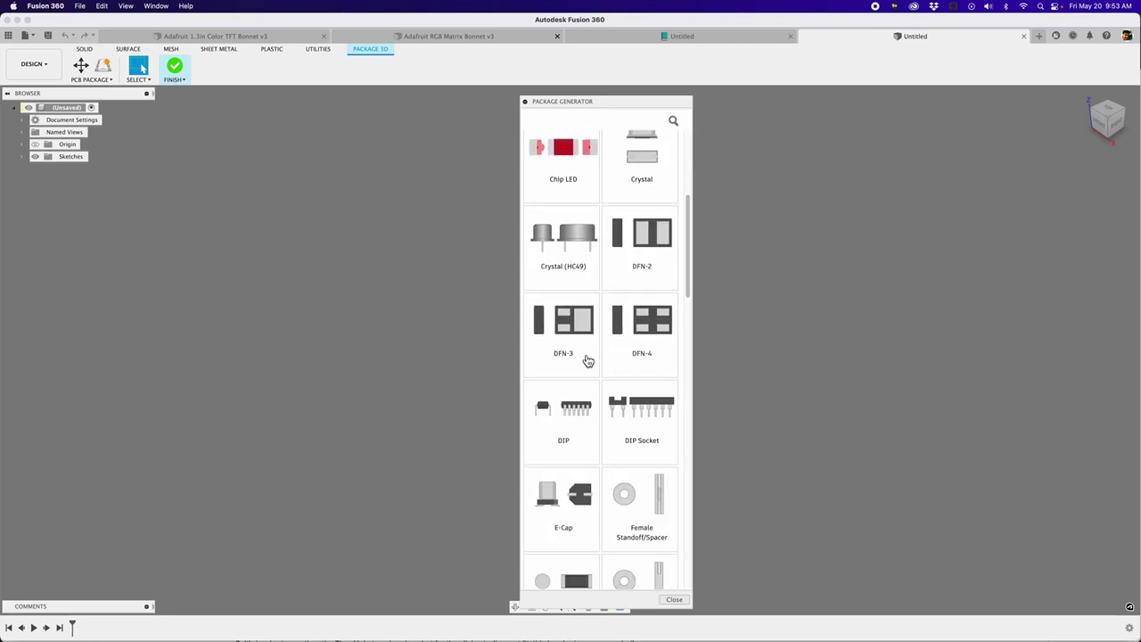
scroll(578, 345, down, 8)
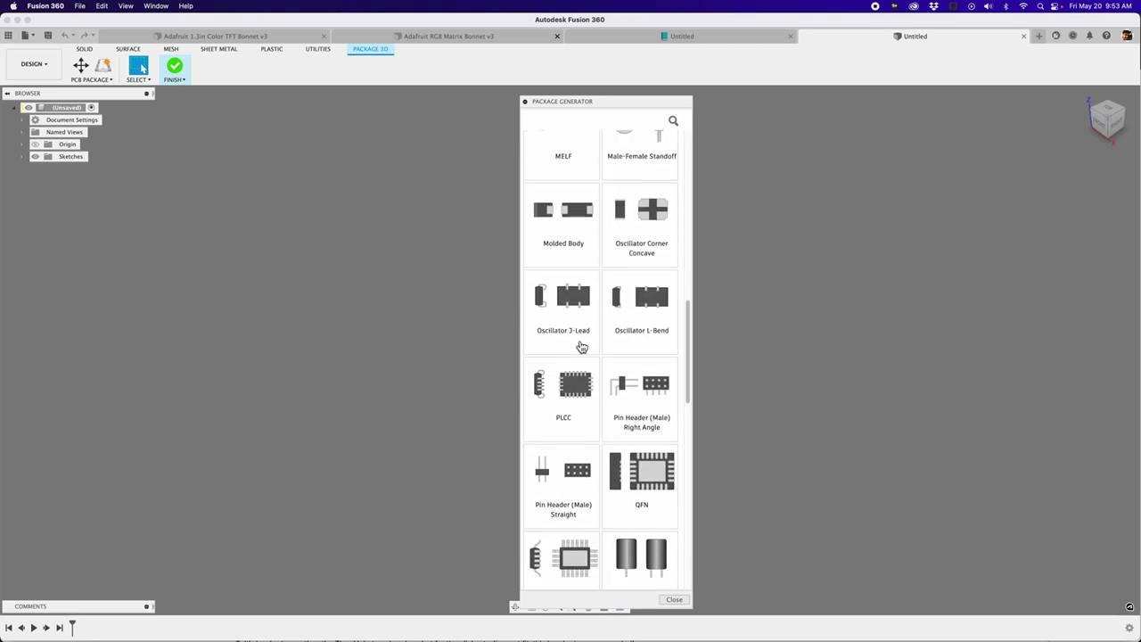
scroll(579, 343, down, 10)
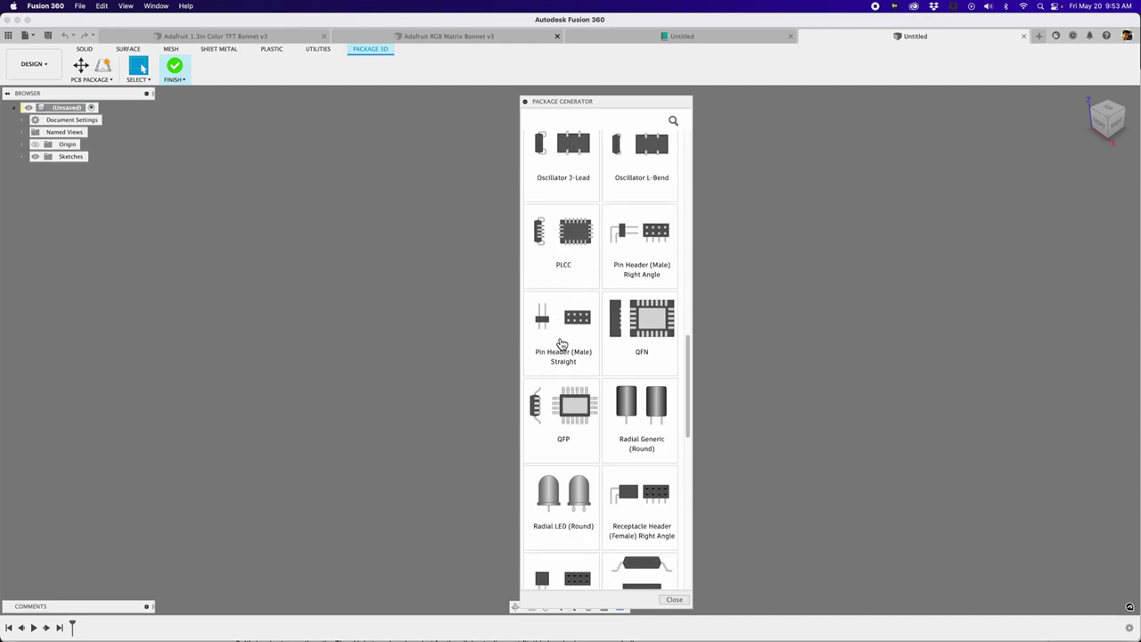
scroll(572, 337, down, 8)
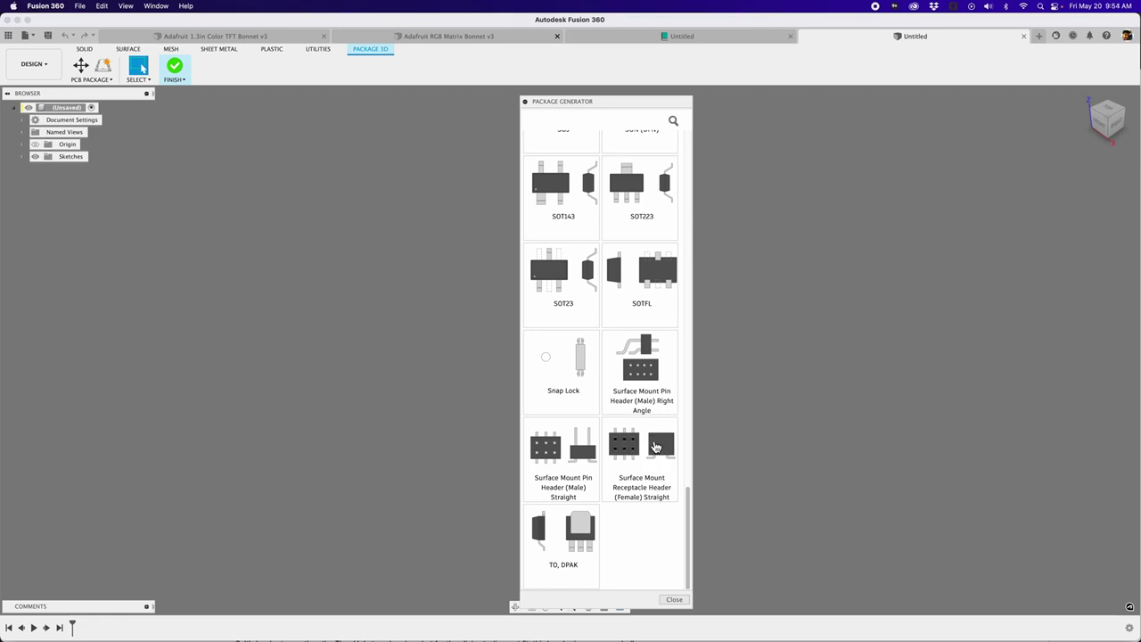
click(659, 451)
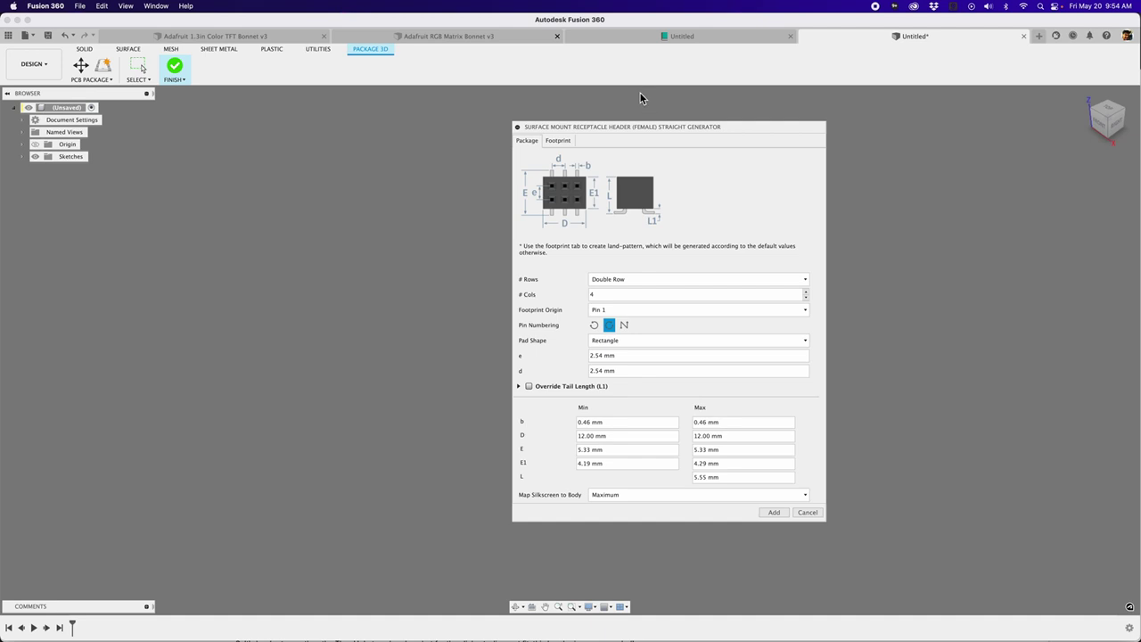
Keep # Rows at Double Row and enter 20 for # Cols in the header generator
drag(658, 127, 513, 122)
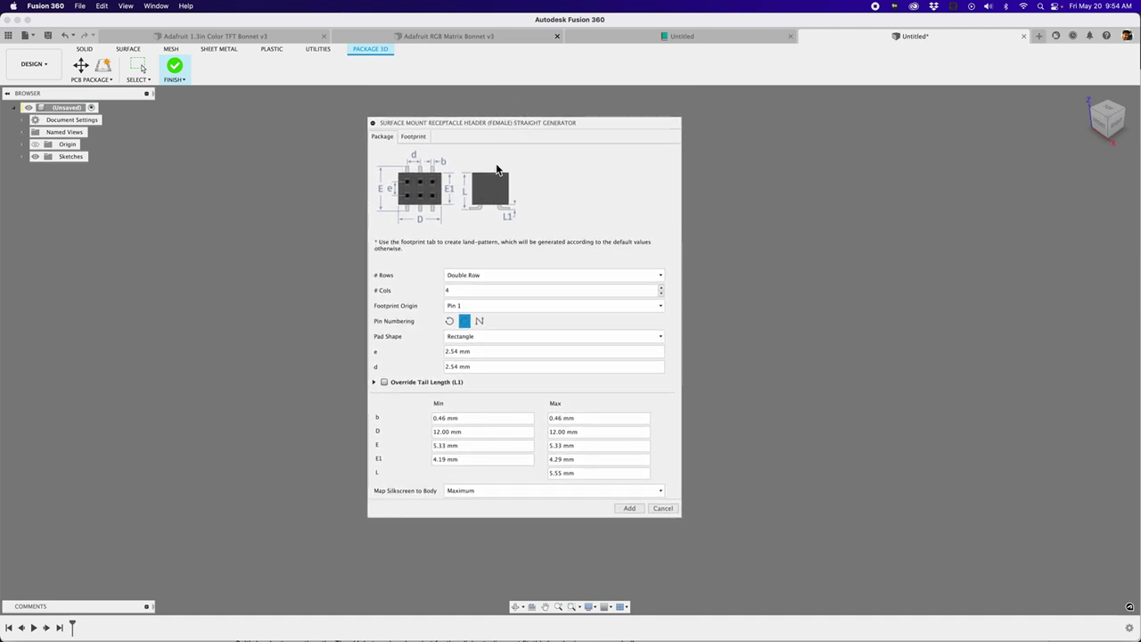
click(471, 275)
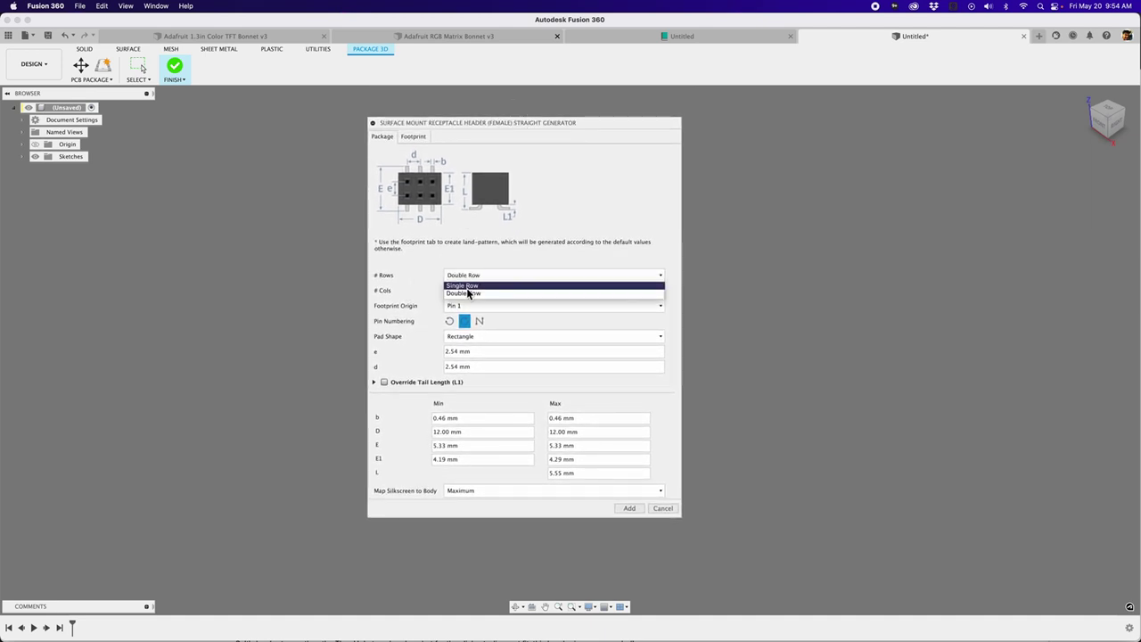
click(477, 294)
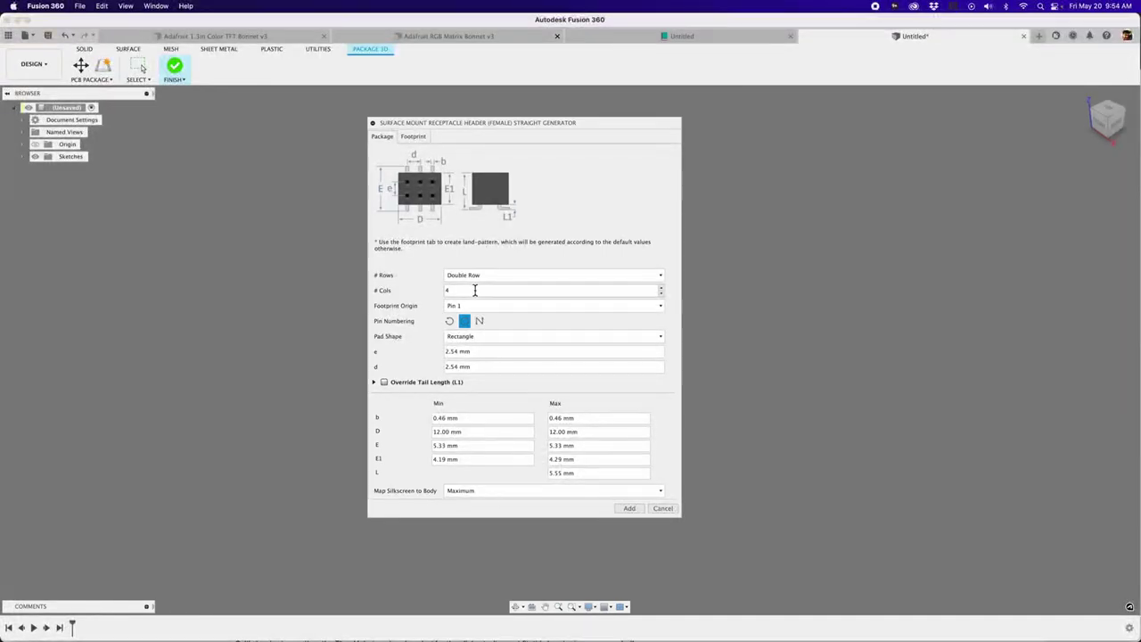
double_click(460, 290)
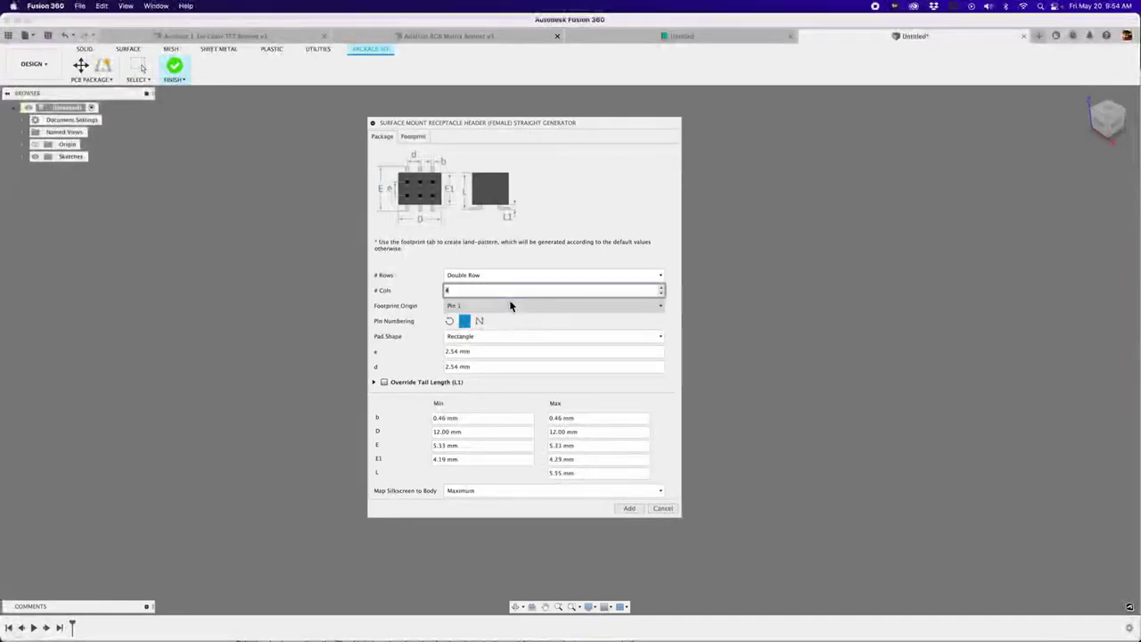
text(20)
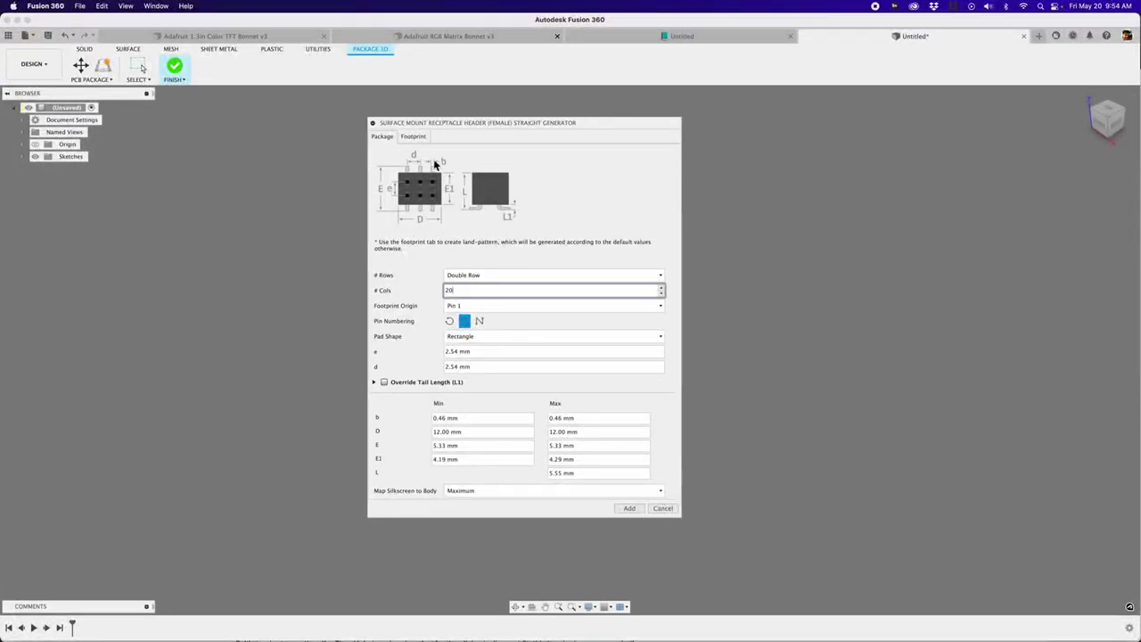
click(486, 354)
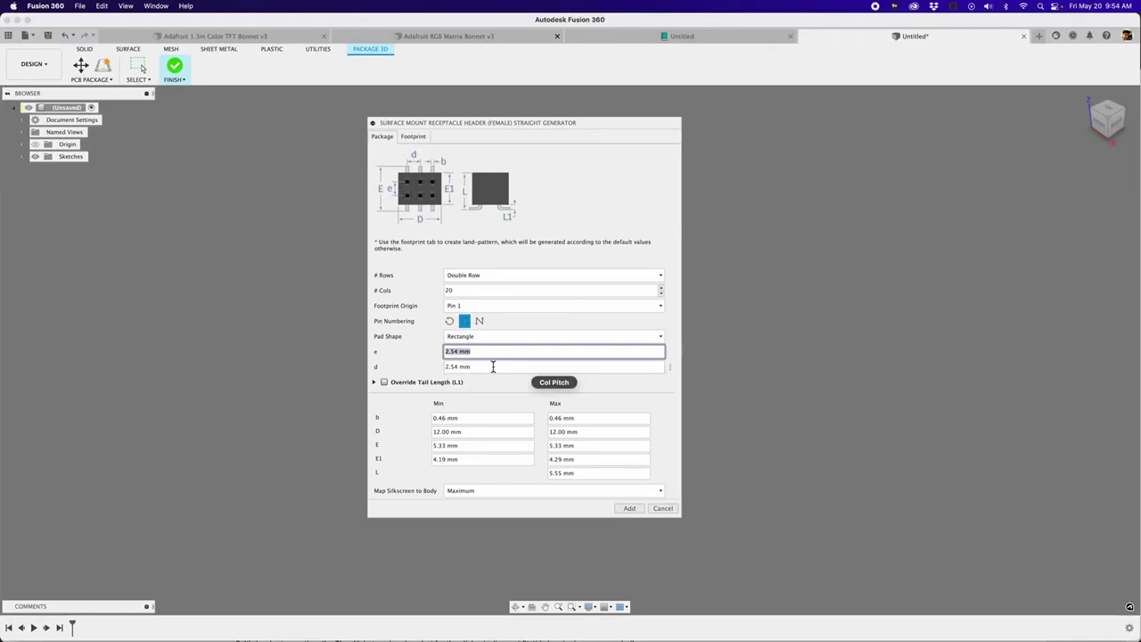
key(super+space)
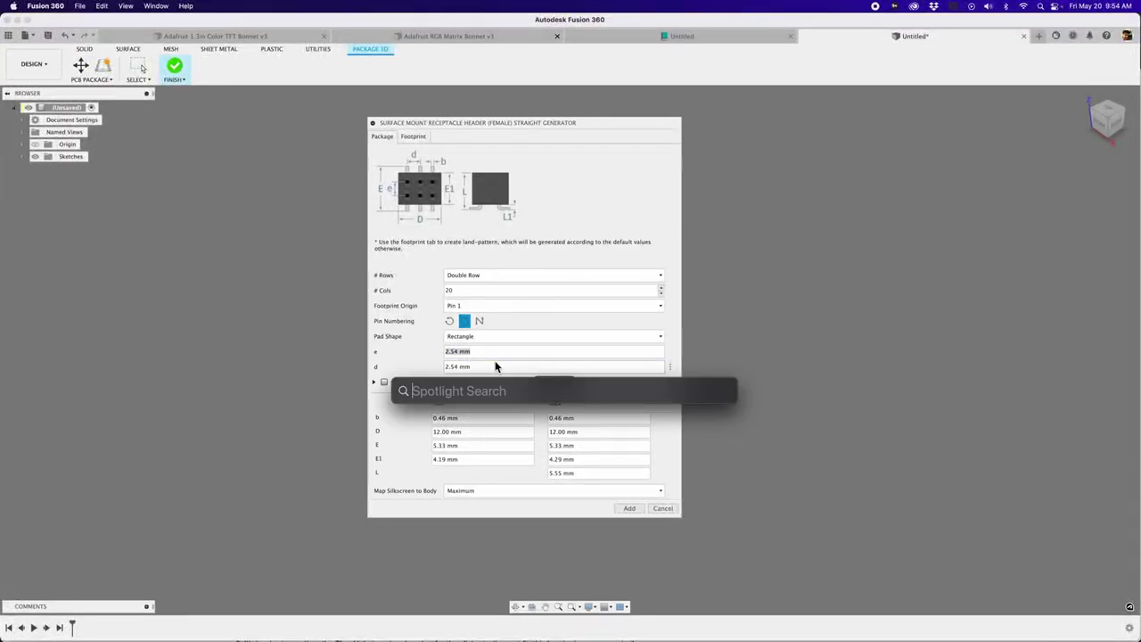
text(00)
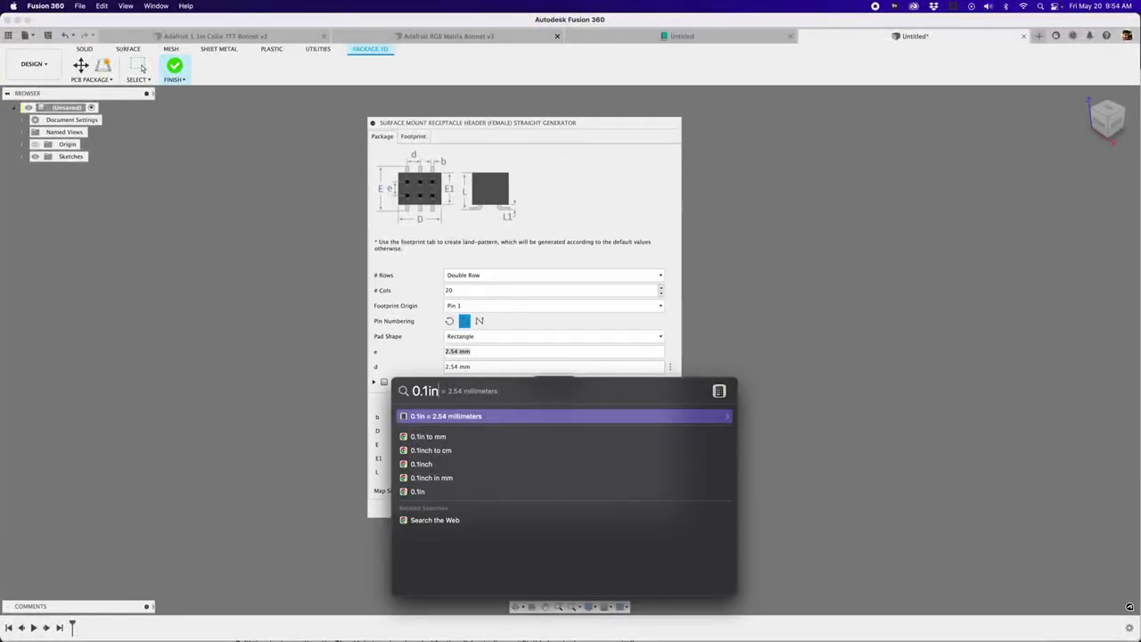
click(502, 355)
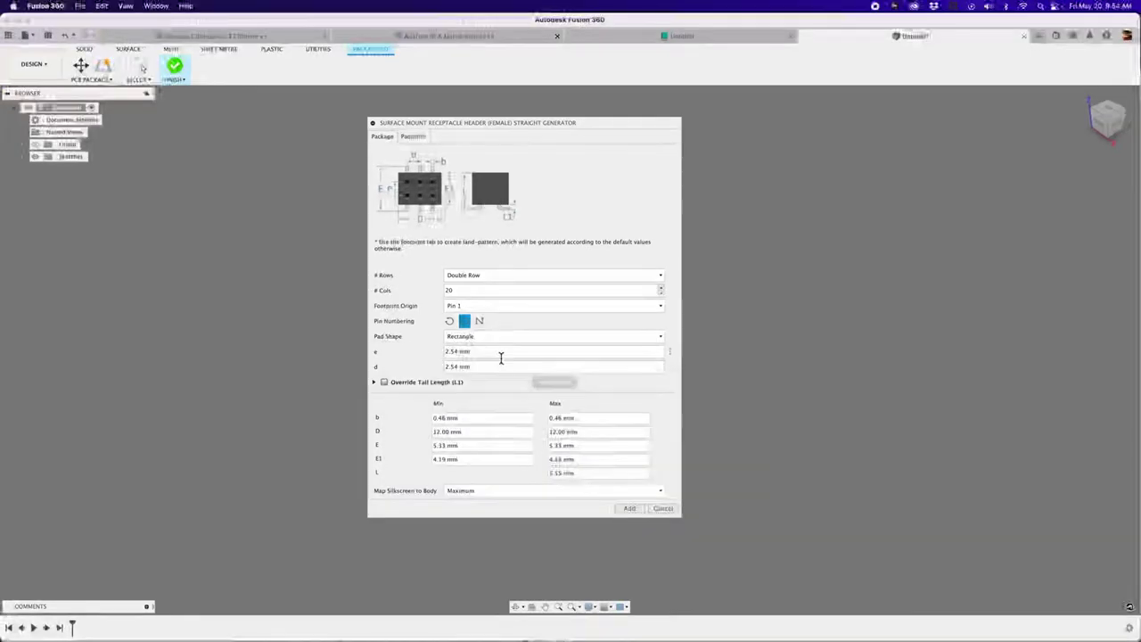
click(458, 433)
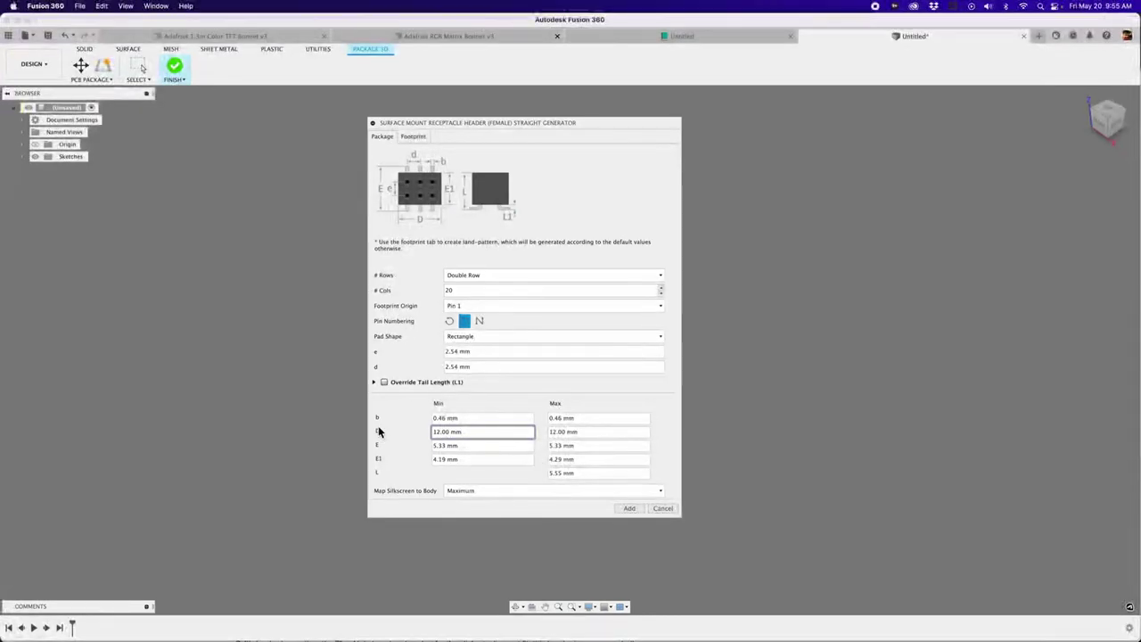
key(super+space)
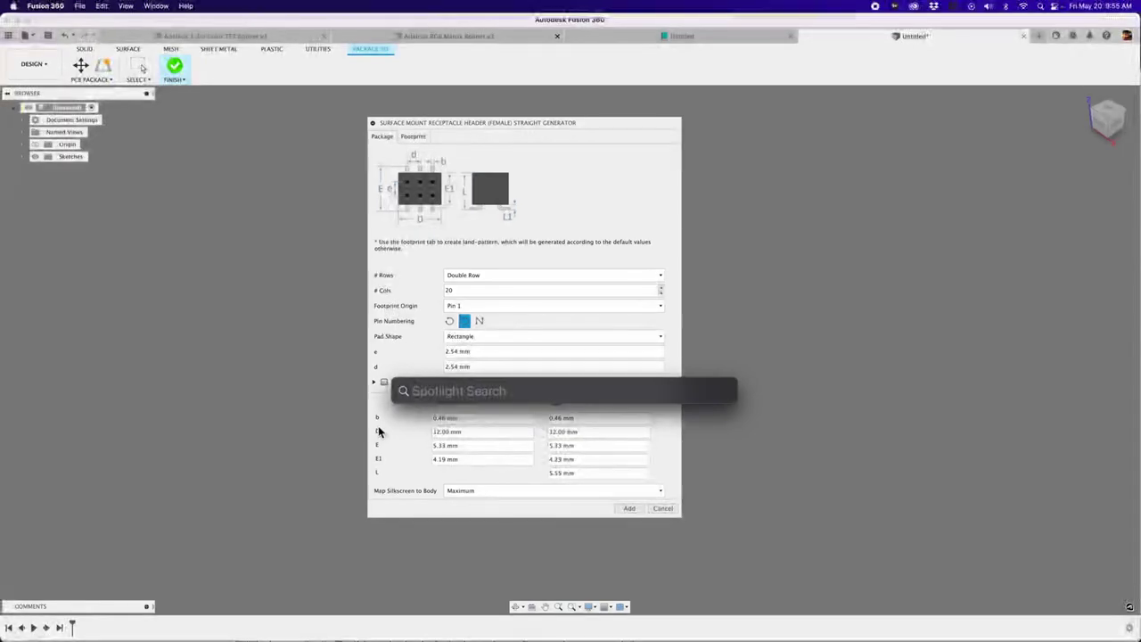
text(20*)
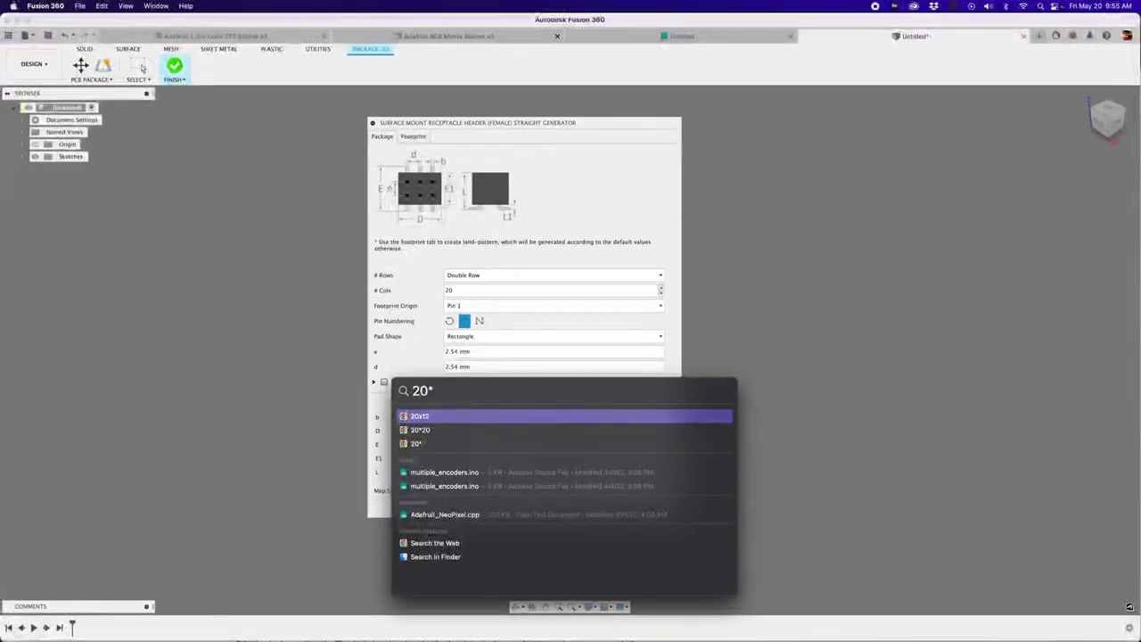
text(2.54)
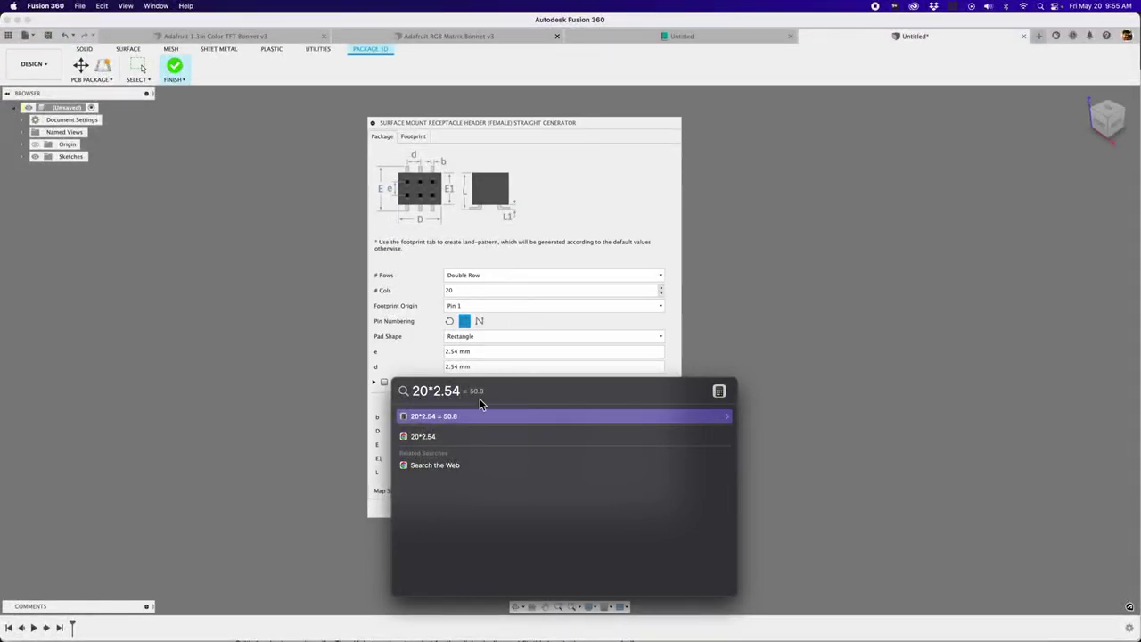
key(Escape)
Enter 50.8 mm for D Min and D Max, then review L Max and the footprint pad settings
click(472, 433)
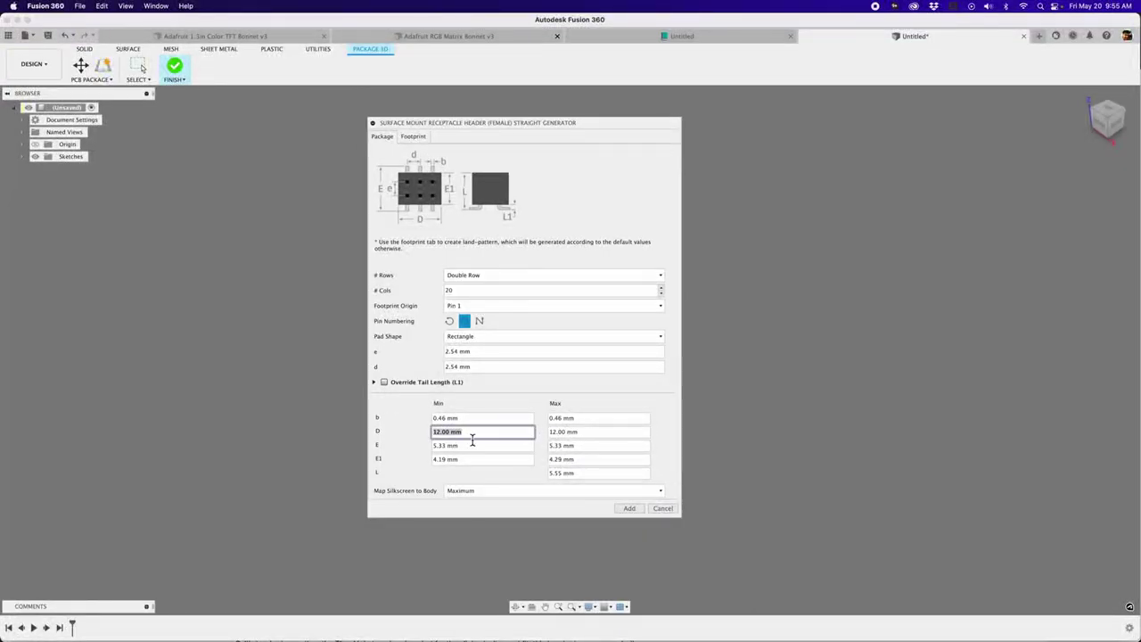
text(50.8)
click(590, 433)
click(547, 433)
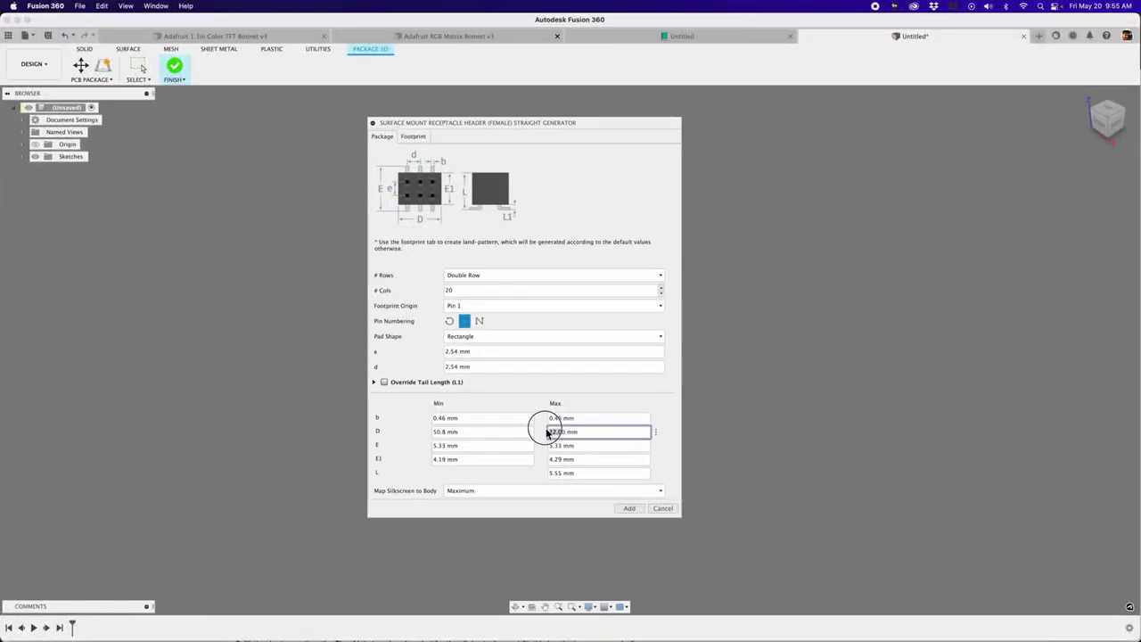
key(super+a)
text(50.8)
key(Tab)
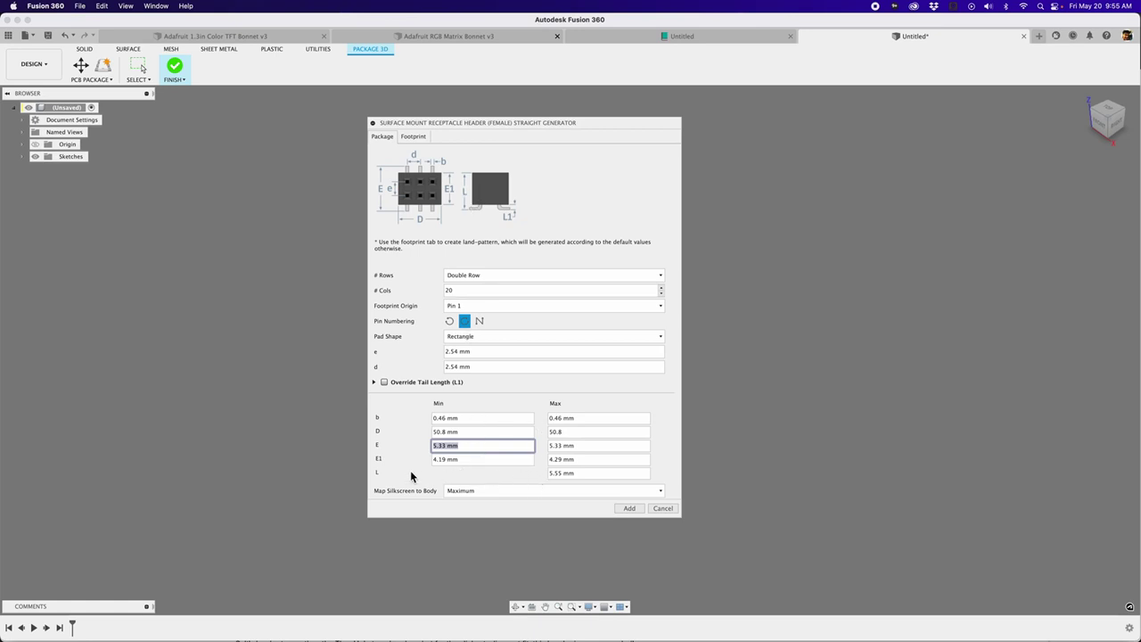
click(584, 474)
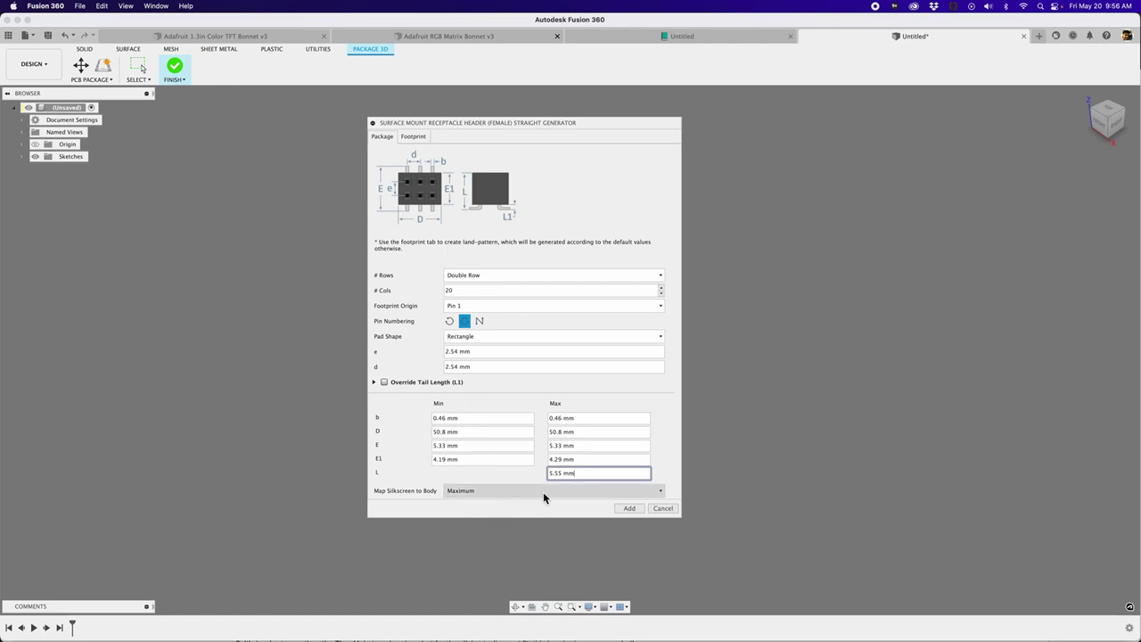
click(419, 138)
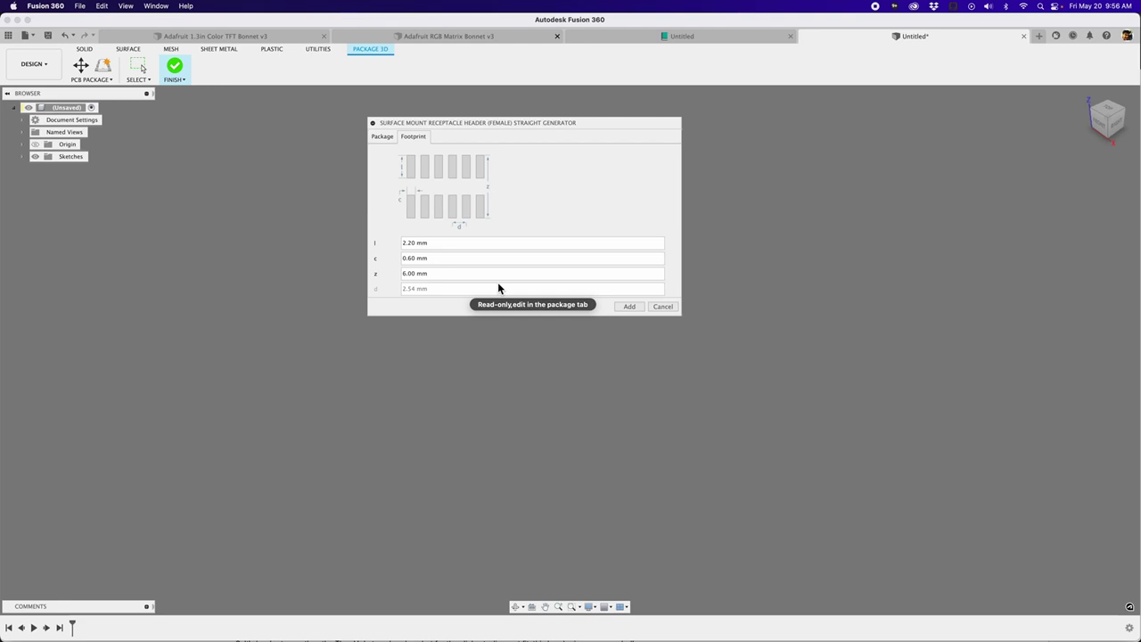
Return from the Footprint settings to the Package dimension settings
click(382, 137)
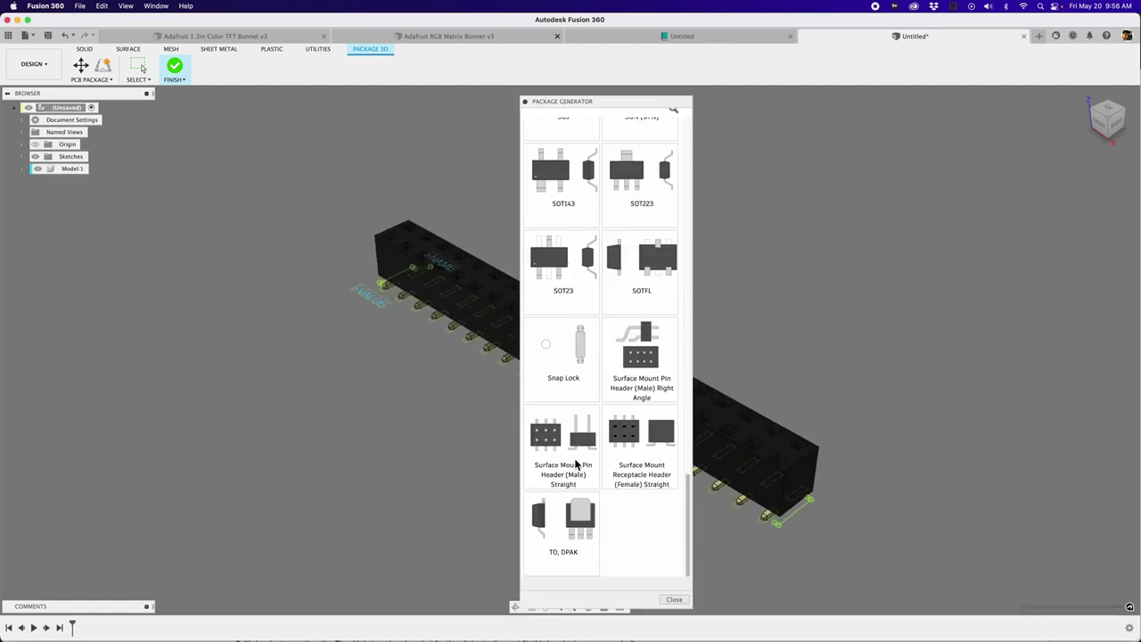
Move the generator list aside, orbit the header, cancel a second receptacle header, and close the list
drag(575, 108, 942, 97)
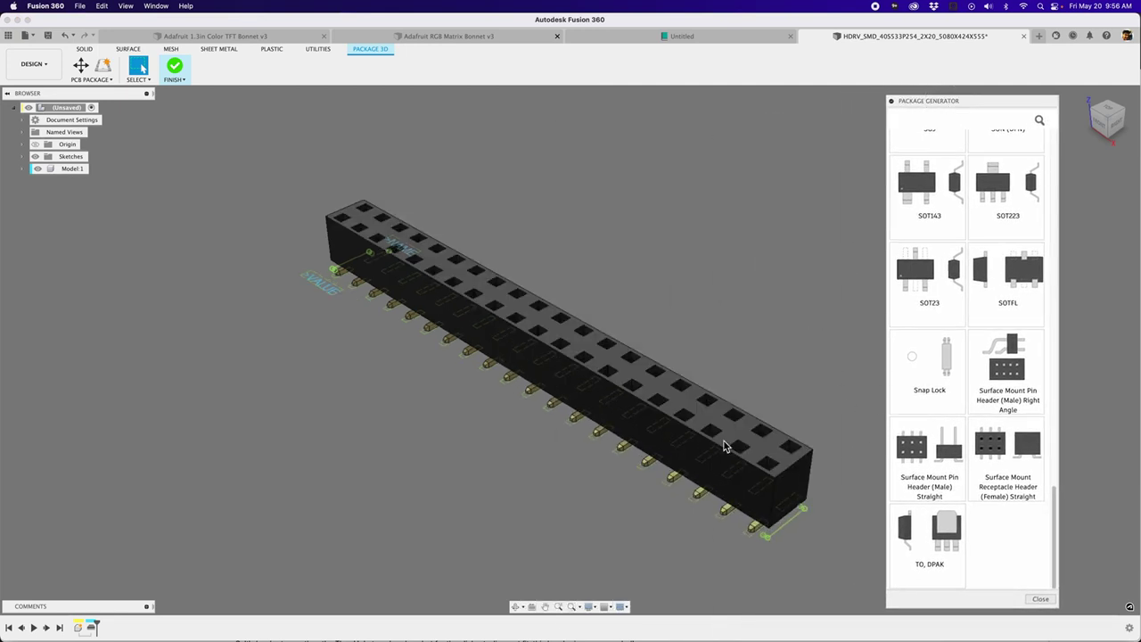
shift+middle_drag(547, 416, 808, 451)
click(1008, 457)
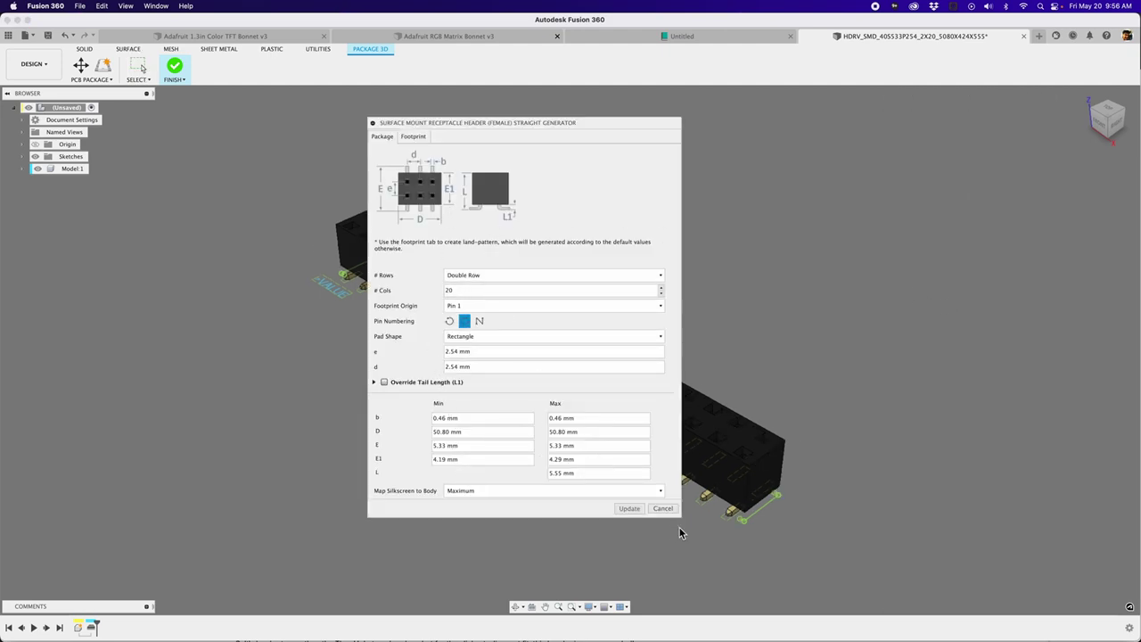
click(660, 510)
click(1040, 599)
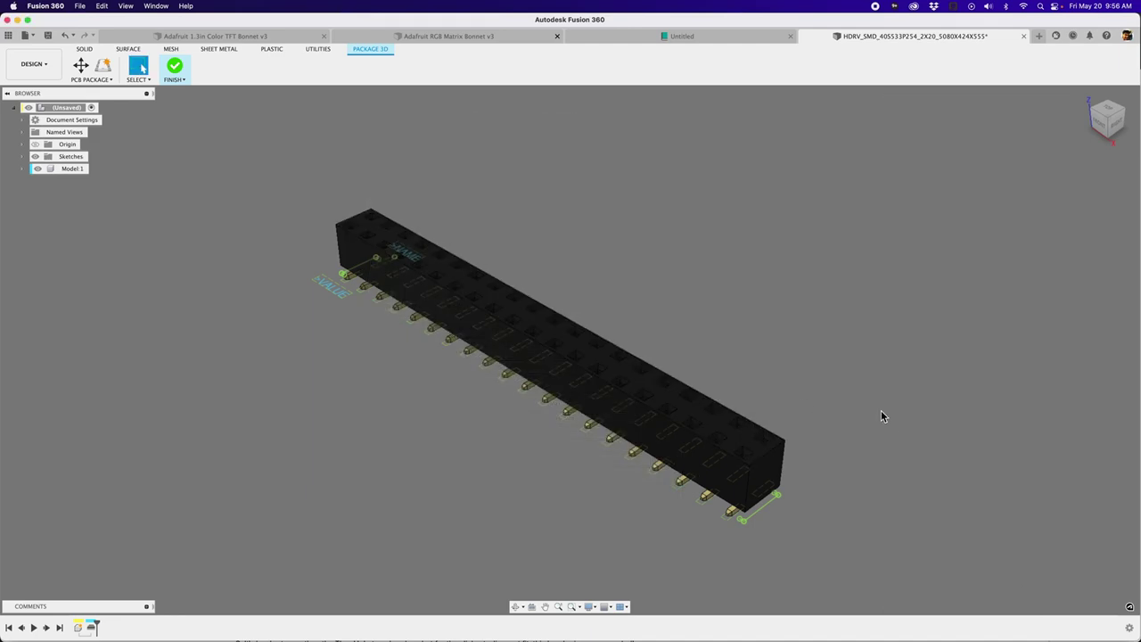
scroll(861, 416, up, 2)
click(90, 627)
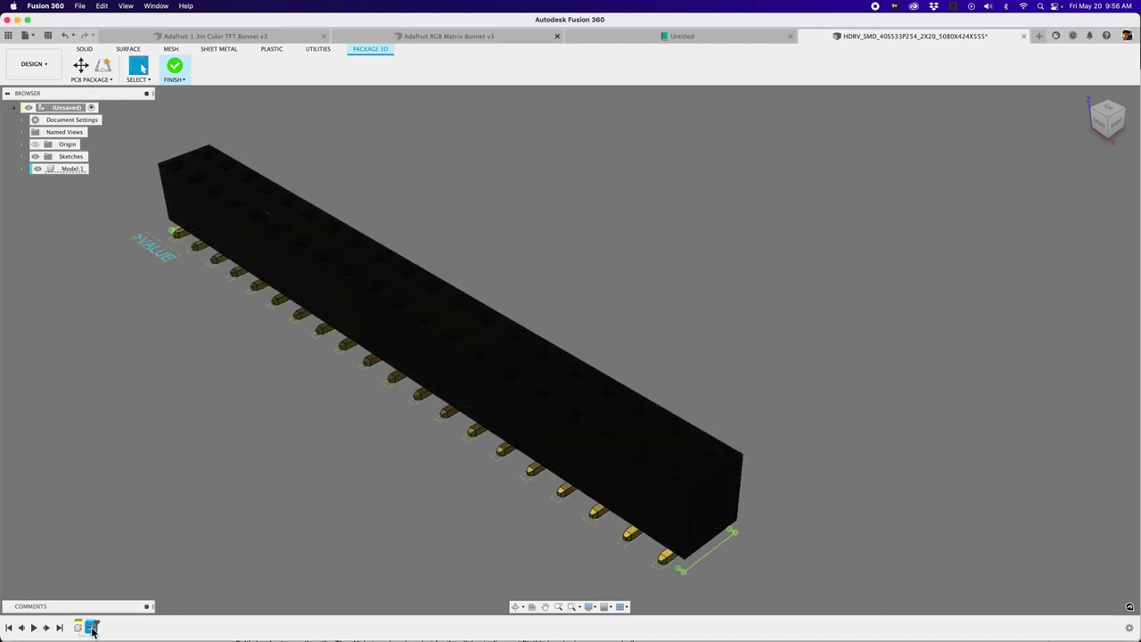
double_click(91, 628)
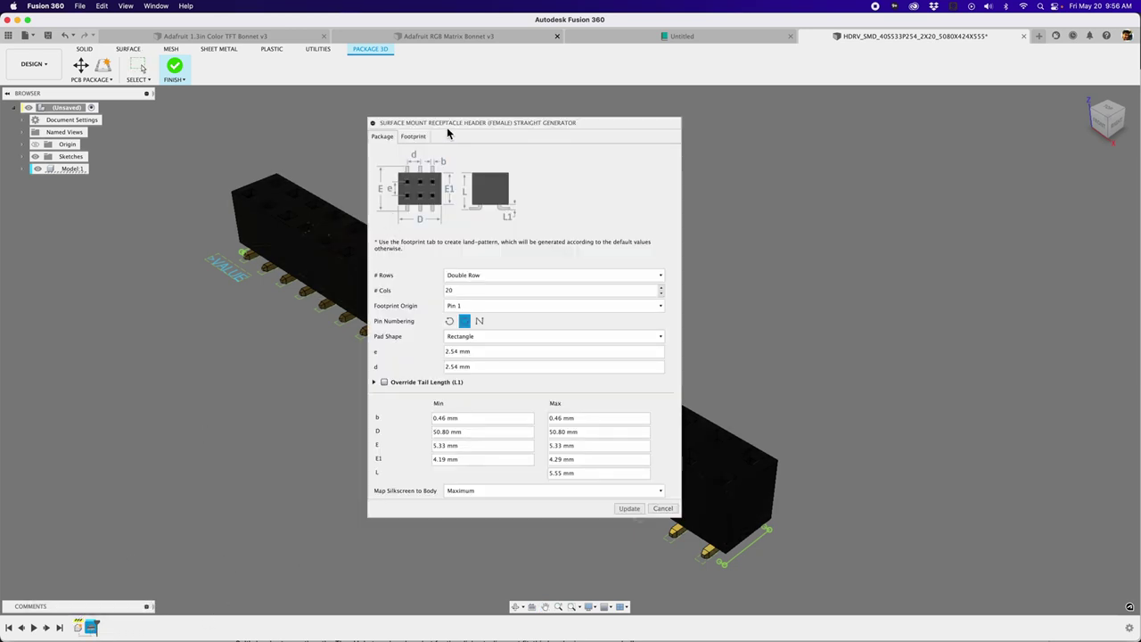
drag(447, 127, 459, 154)
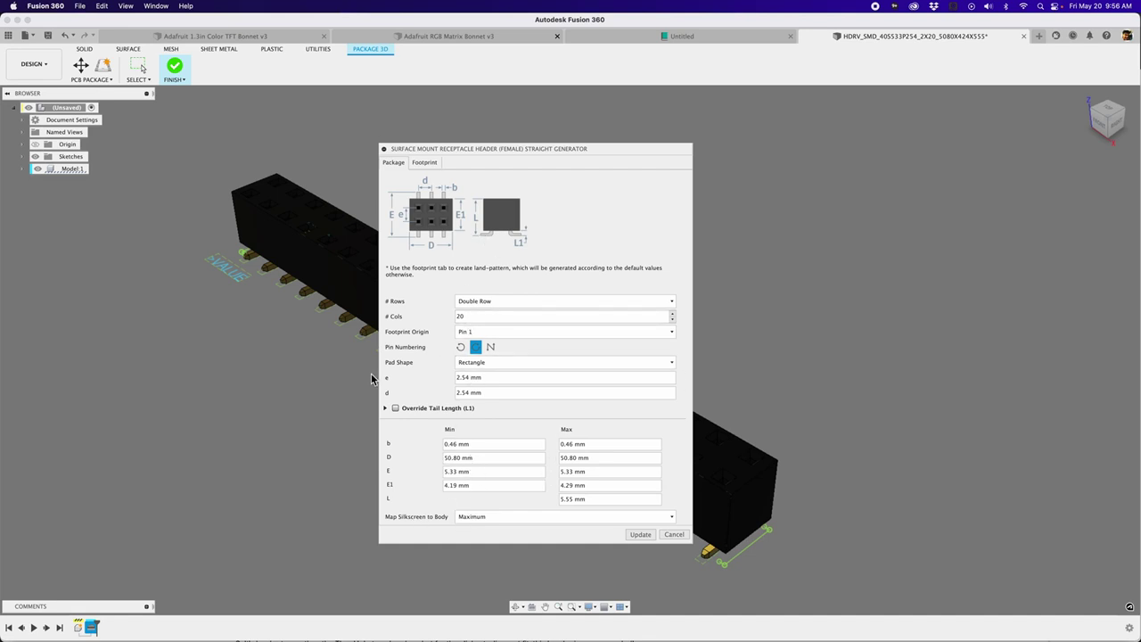
scroll(372, 383, down, 2)
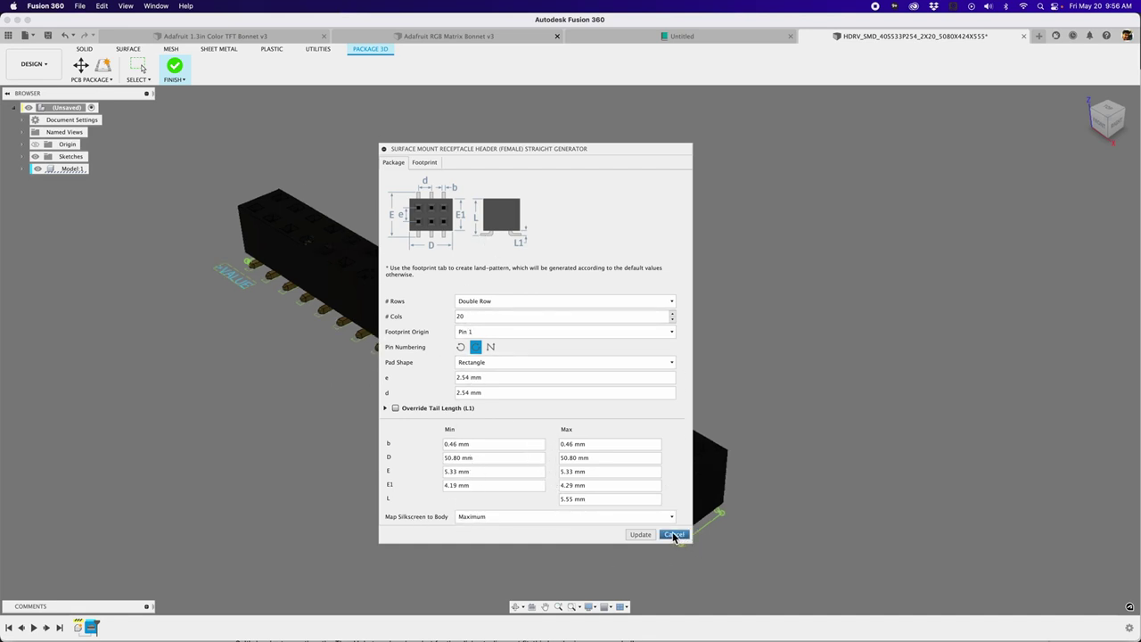
click(514, 461)
key(super+a)
text(12)
key(Tab)
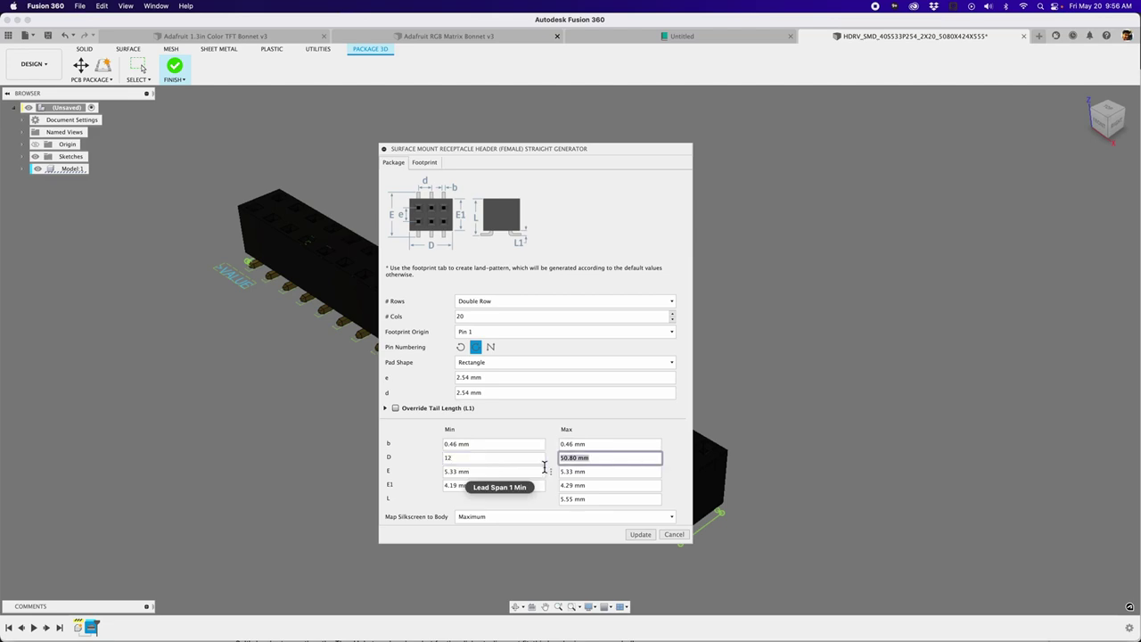
text(12)
click(640, 534)
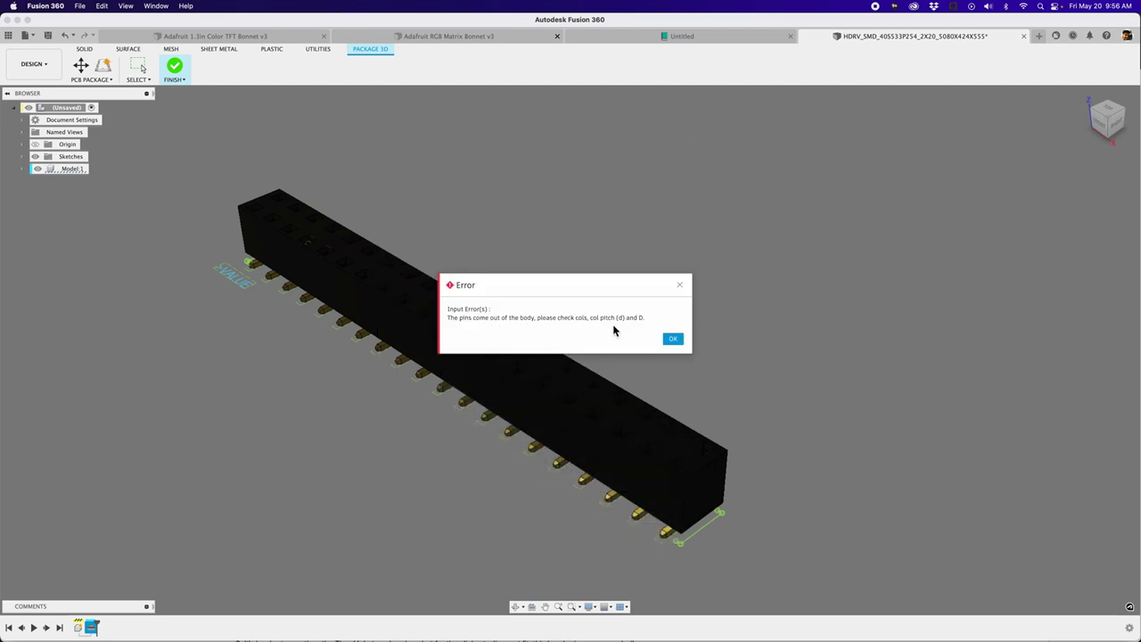
click(671, 339)
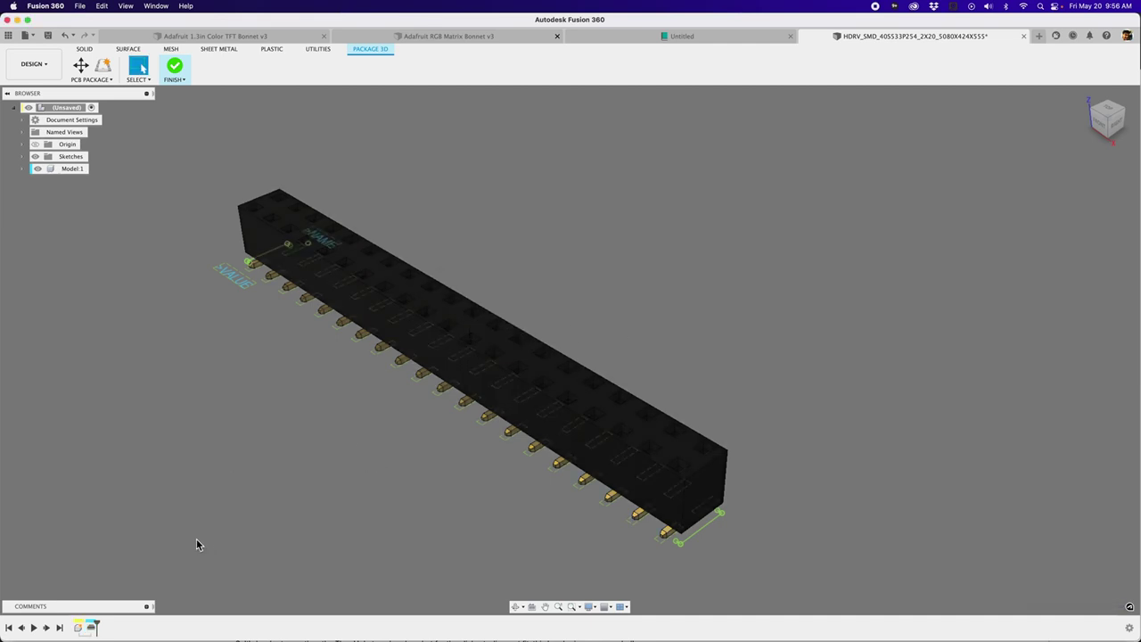
Reopen the header feature, paste 50.8 into D Min and D Max, and apply the update
double_click(92, 627)
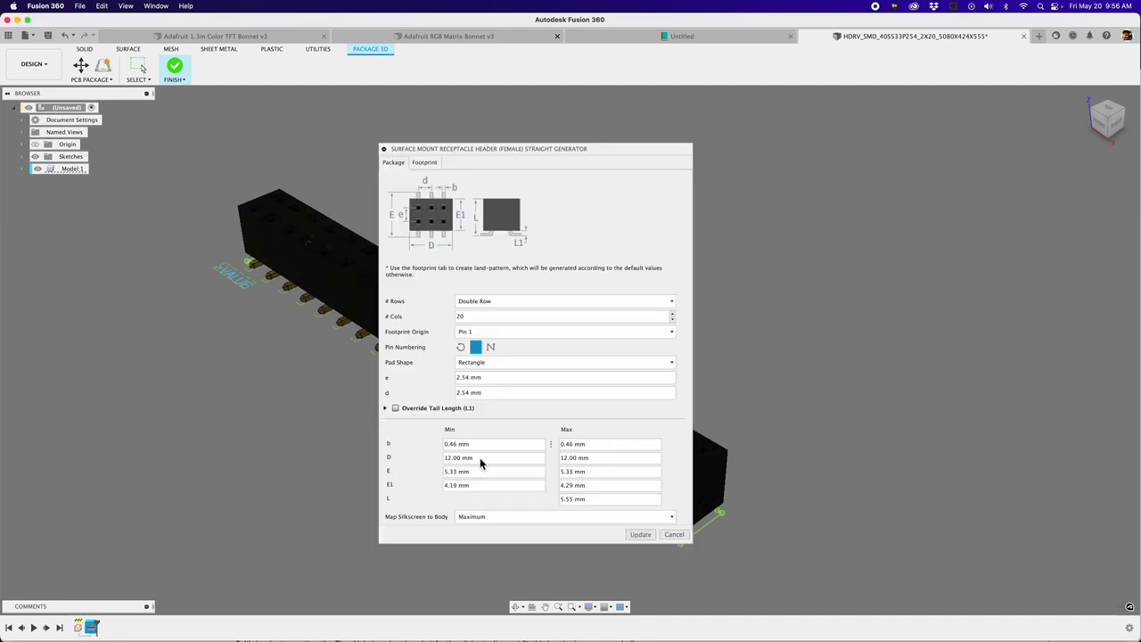
click(489, 458)
drag(477, 461, 417, 462)
drag(611, 459, 560, 458)
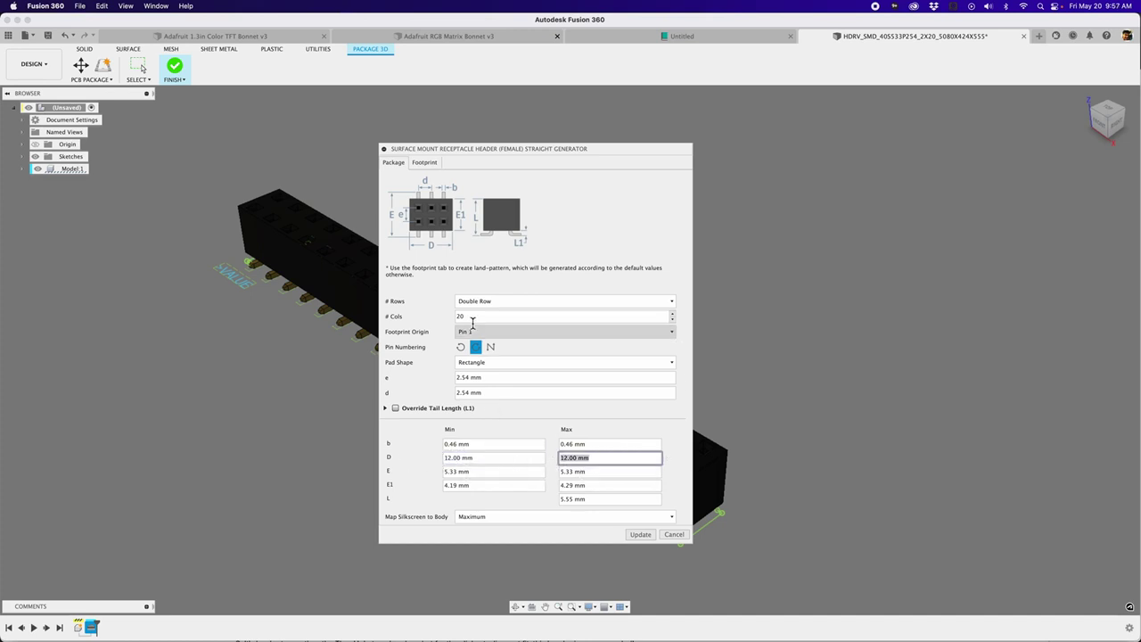
double_click(470, 319)
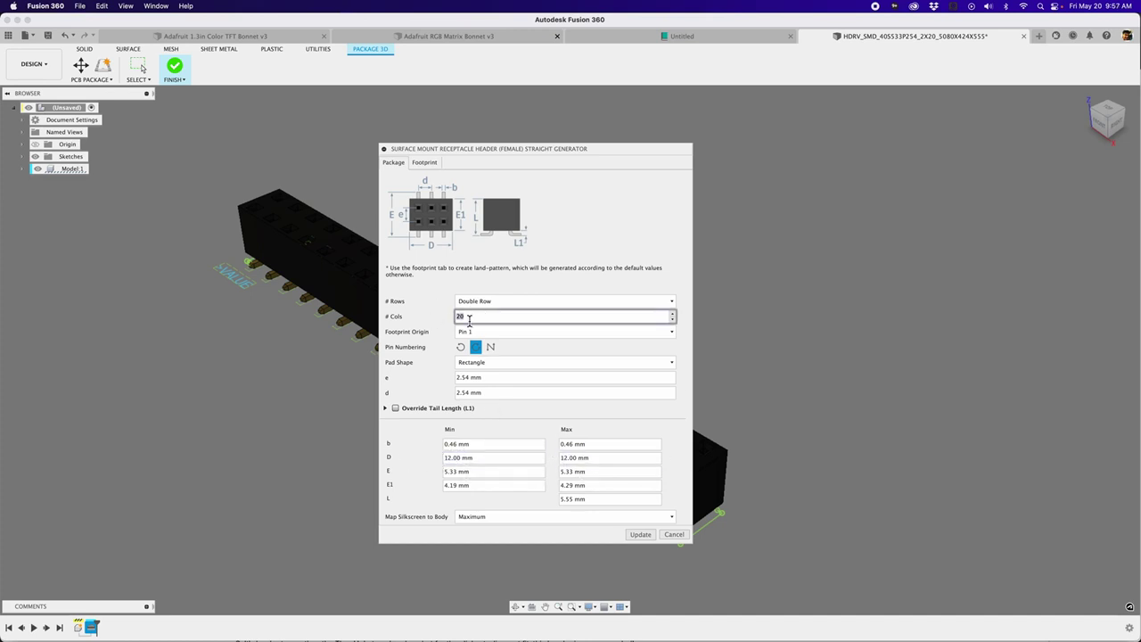
click(516, 457)
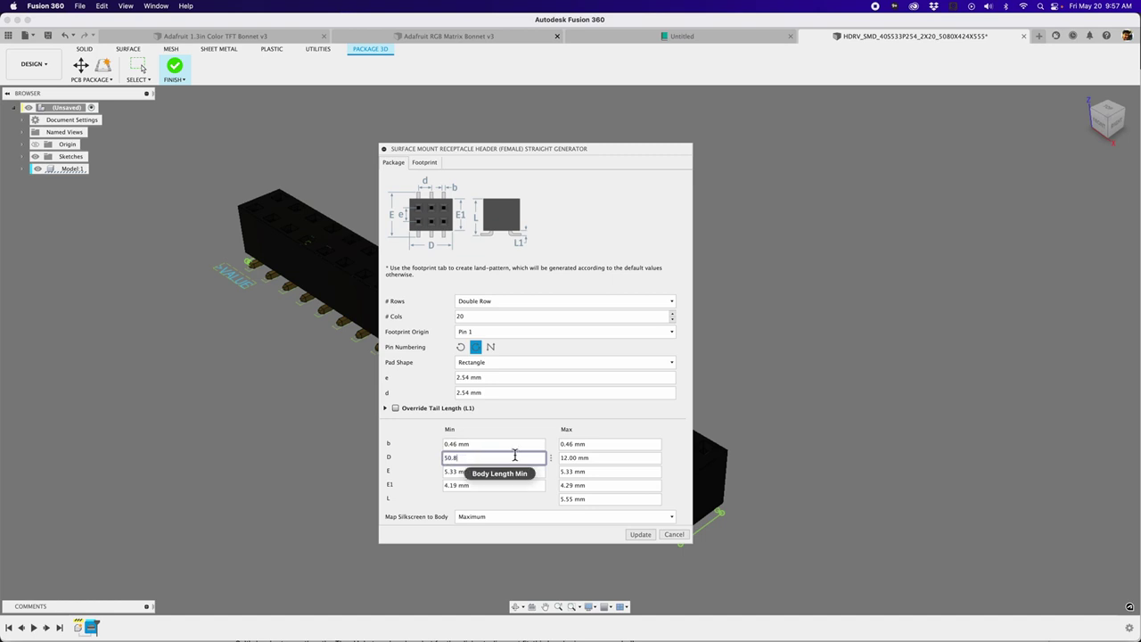
click(606, 458)
text(50.8)
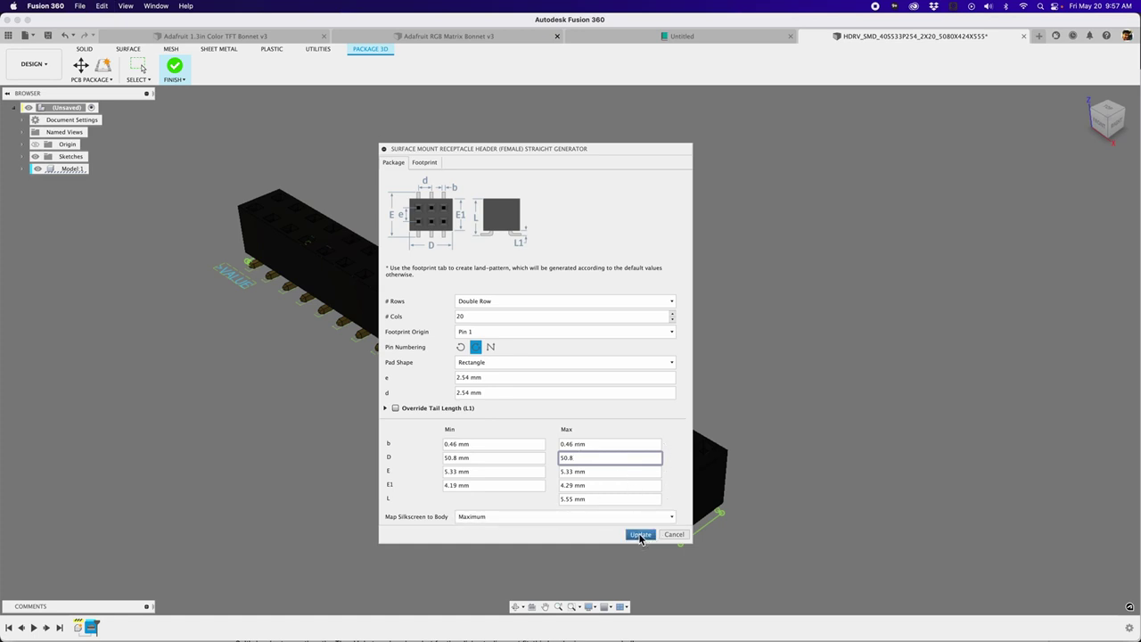
key(Return)
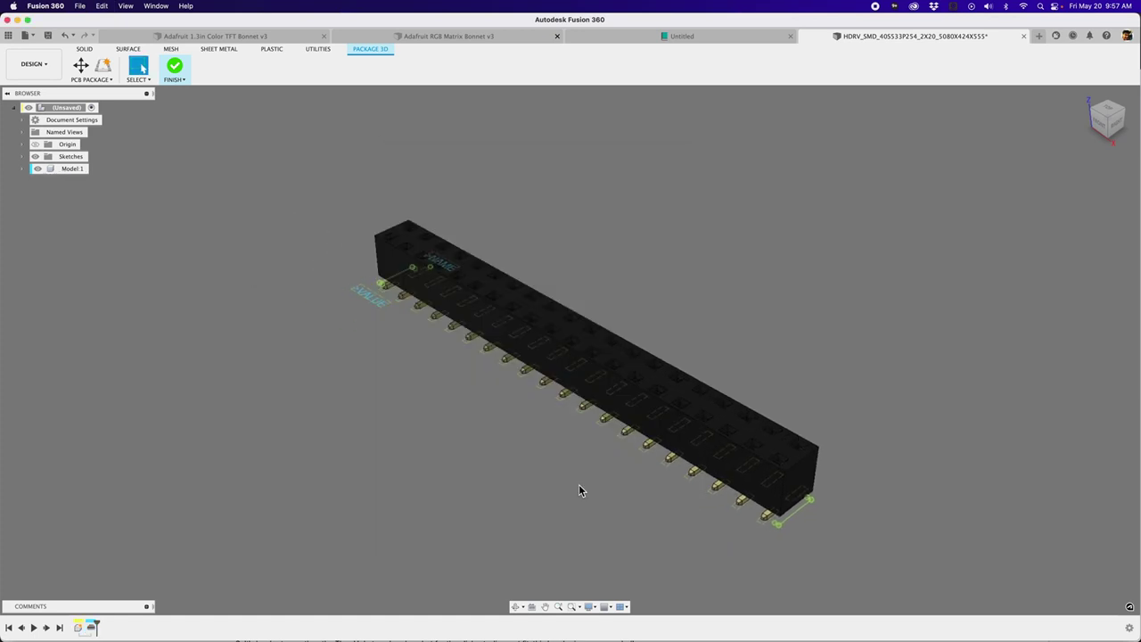
shift+middle_drag(412, 364, 442, 226)
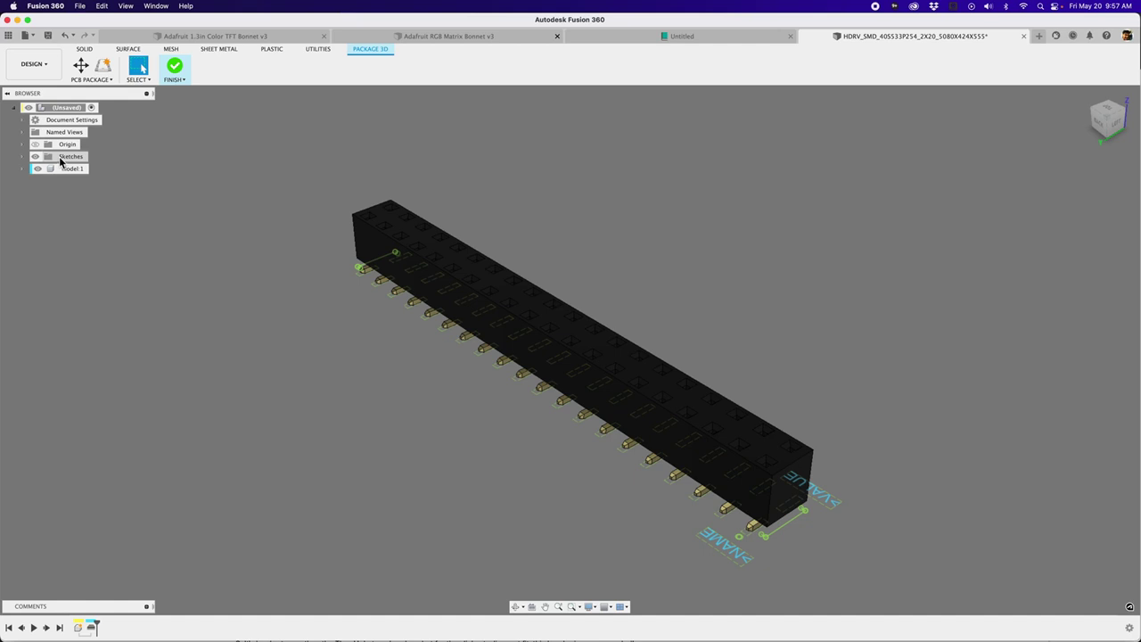
Hide the top-level NAME/VALUE sketch geometry and collapse the root Sketches folder
scroll(654, 334, up, 3)
scroll(645, 324, down, 2)
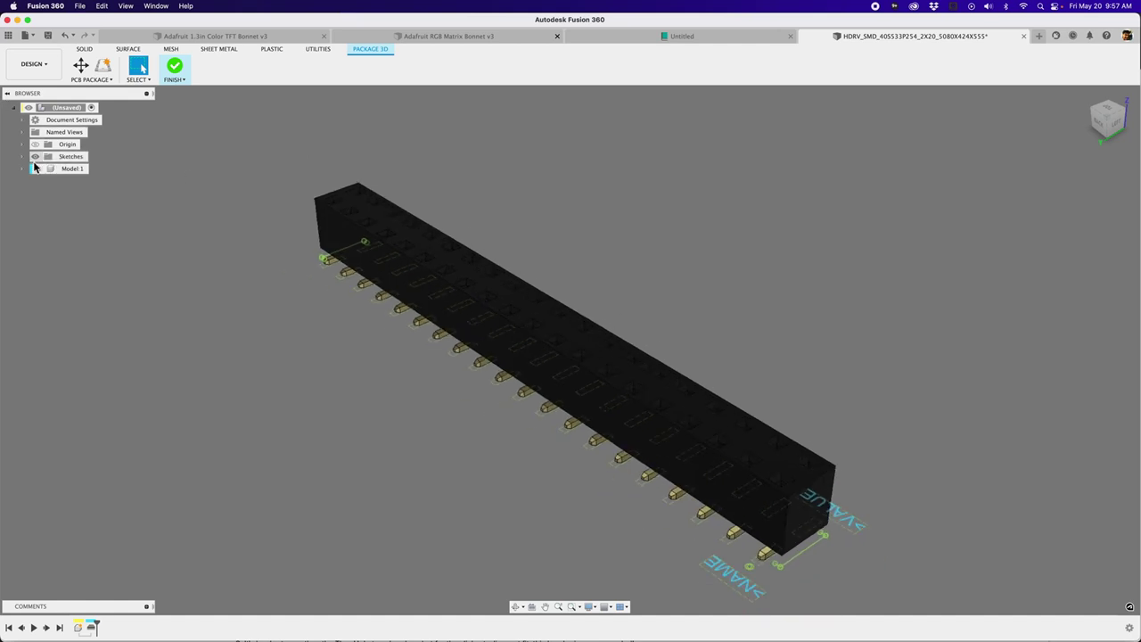
click(21, 156)
click(73, 181)
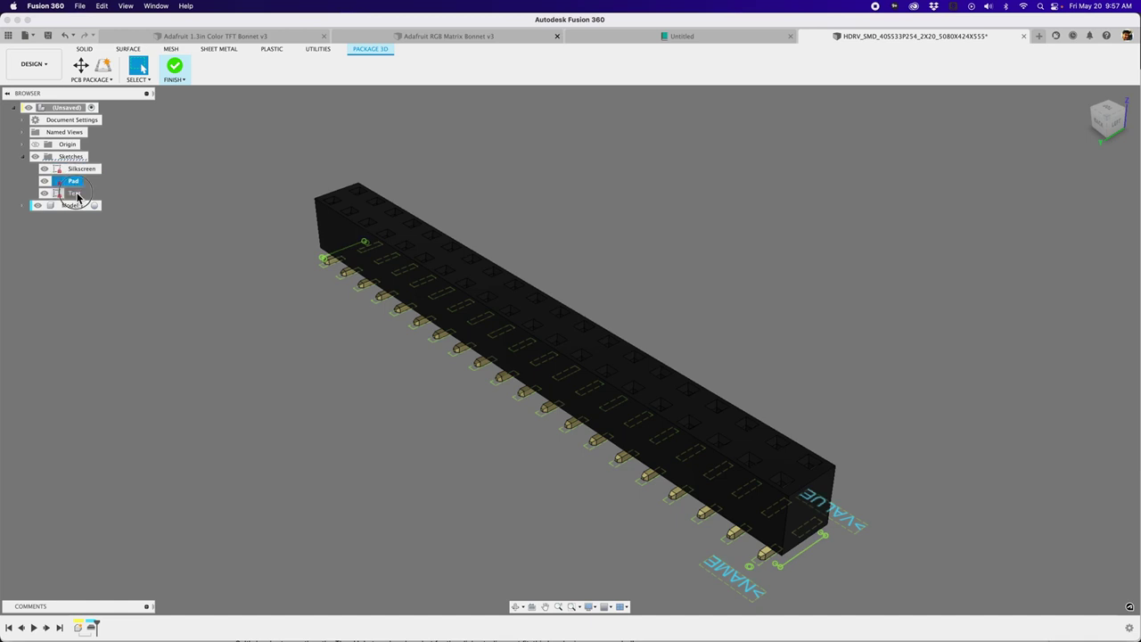
click(76, 194)
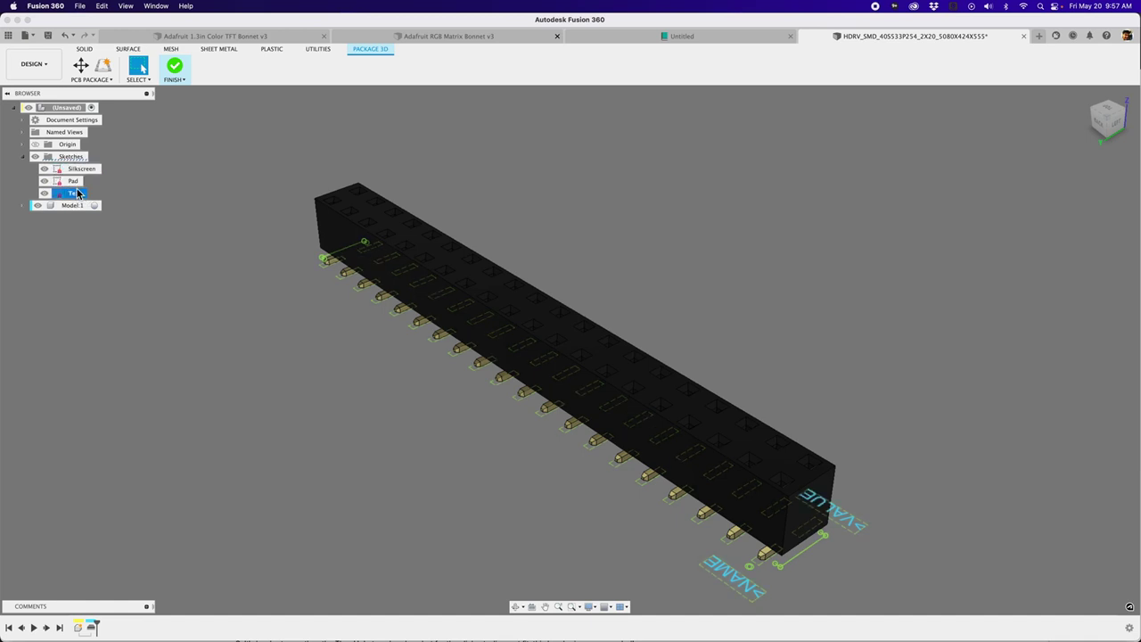
click(72, 157)
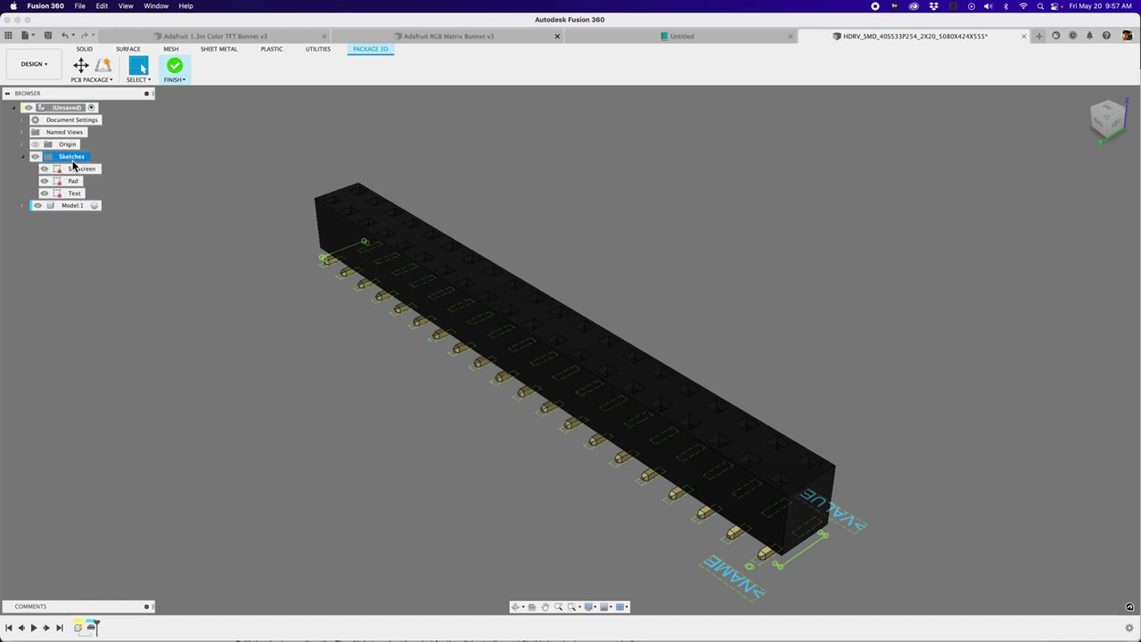
click(282, 306)
scroll(382, 258, down, 2)
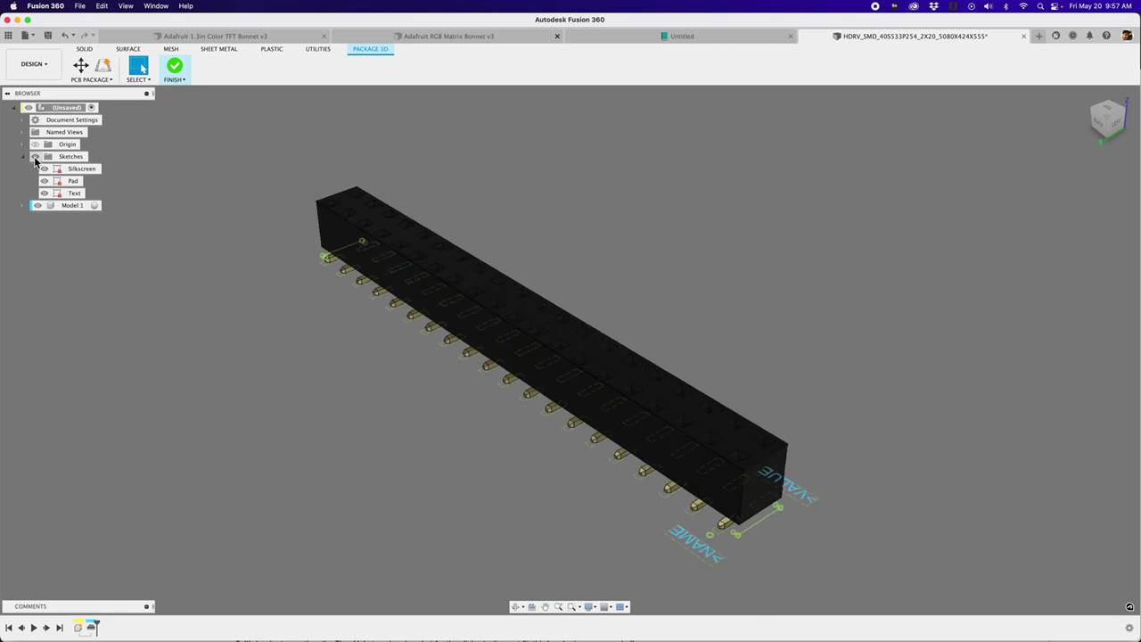
click(35, 157)
click(22, 157)
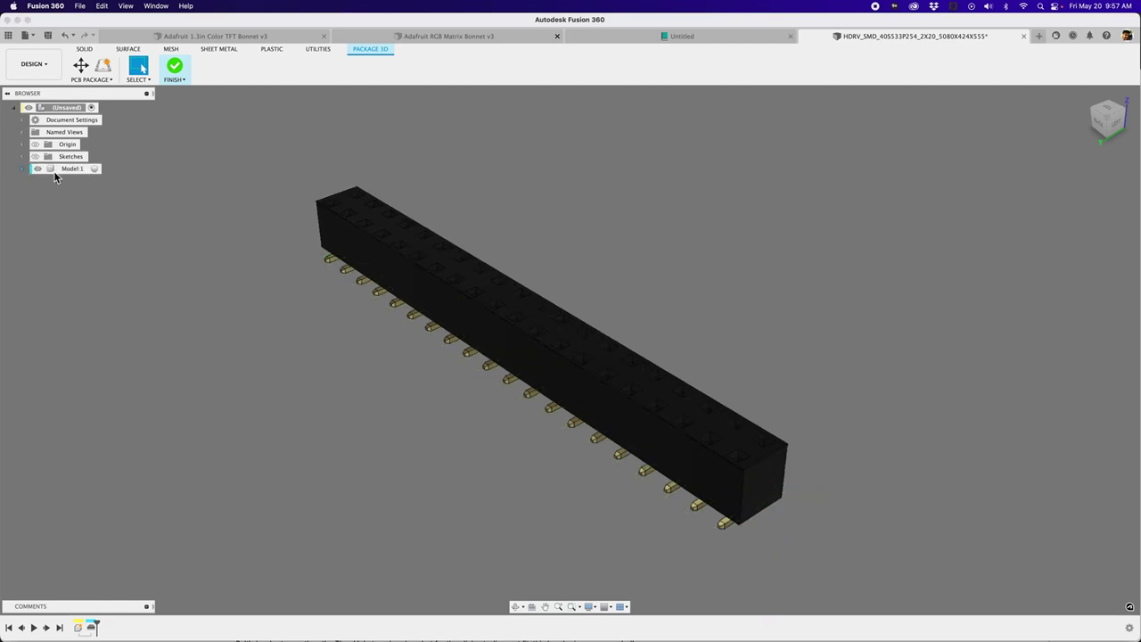
Expand Model:1 and its Sketches folder to show SketchBody, SketchBodySlot and SketchPin
click(71, 168)
click(96, 169)
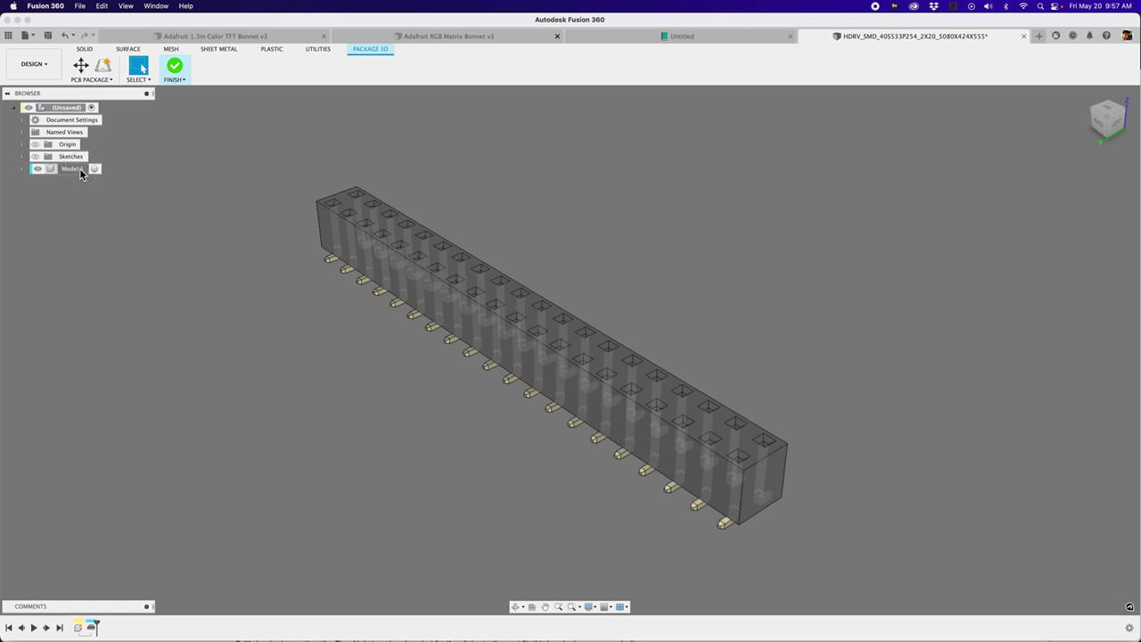
click(80, 168)
click(23, 169)
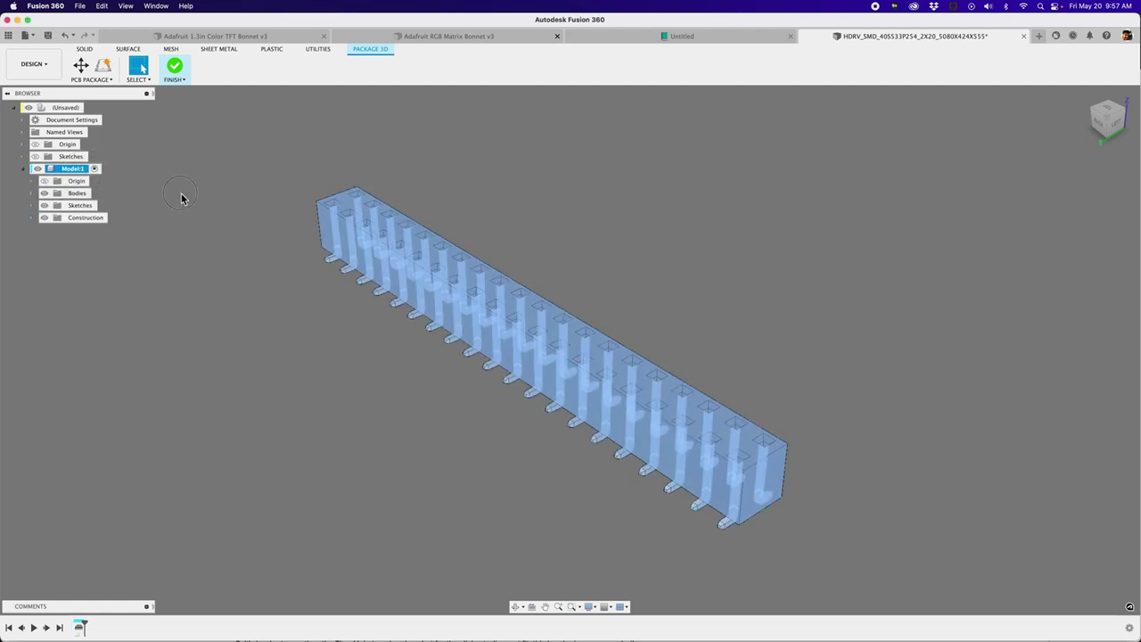
click(181, 197)
click(32, 205)
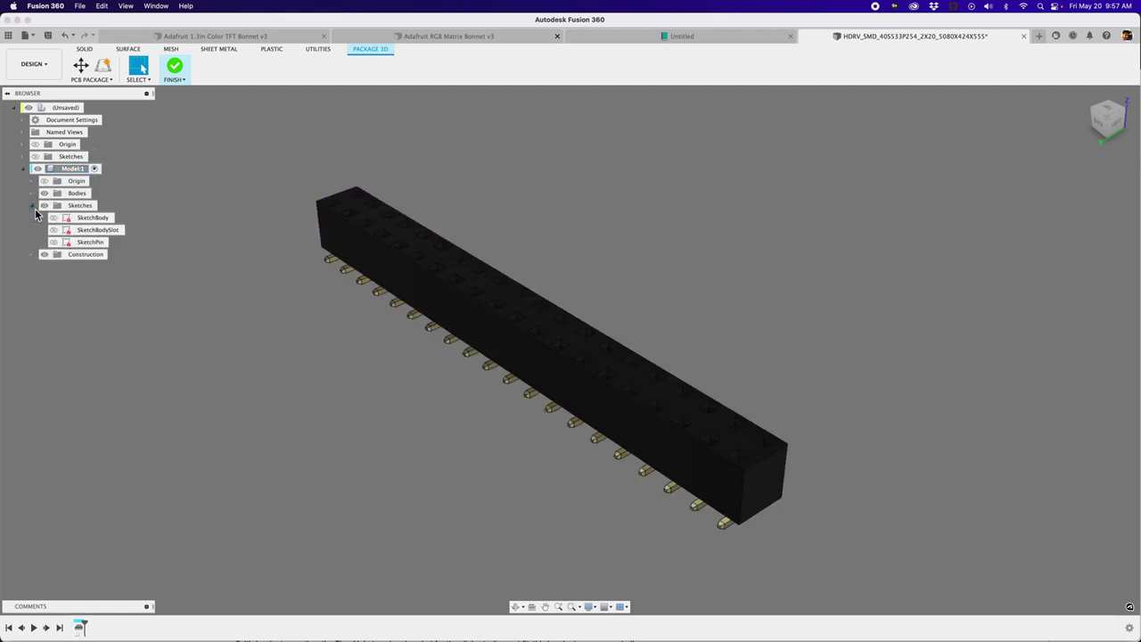
click(86, 241)
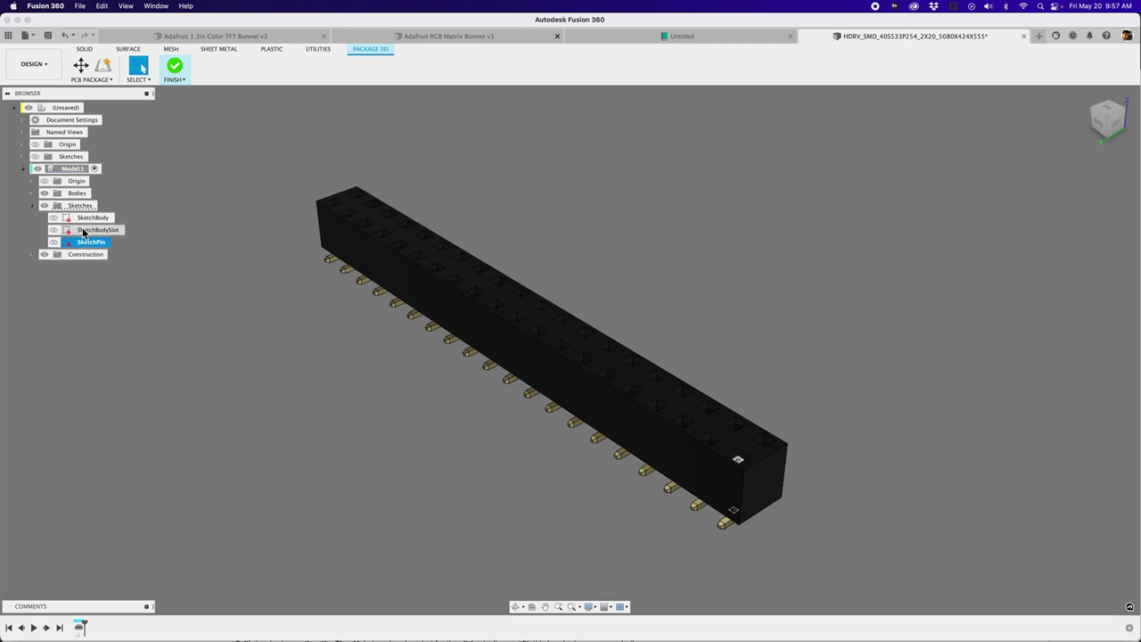
click(73, 217)
Inspect the model's Bodies and Construction folders, then orbit to view the pins from below
click(33, 194)
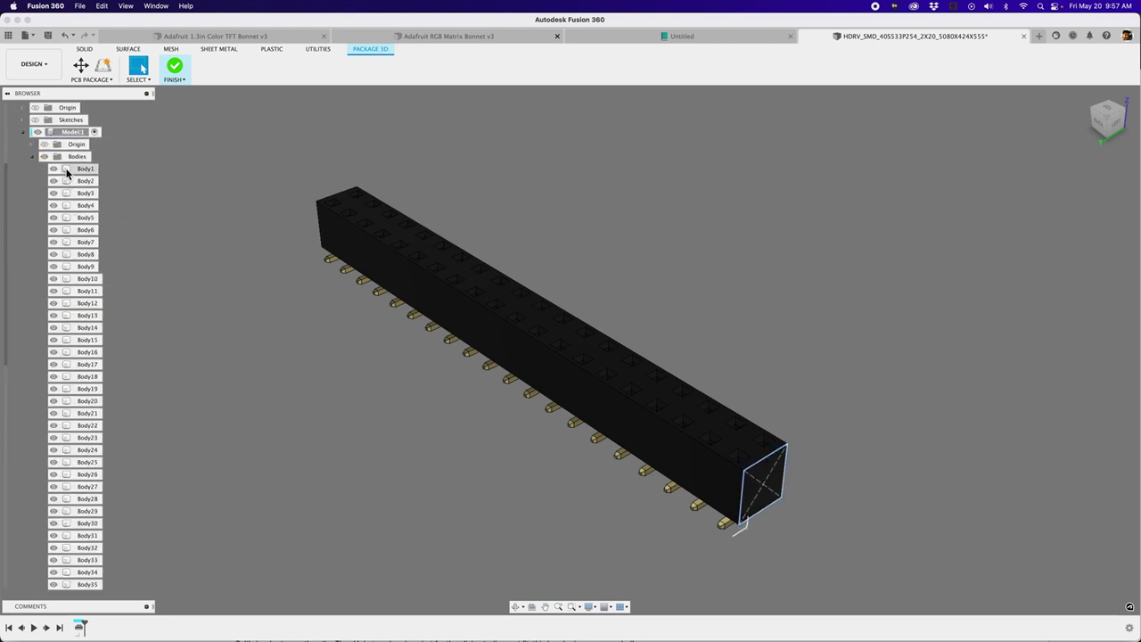
click(33, 194)
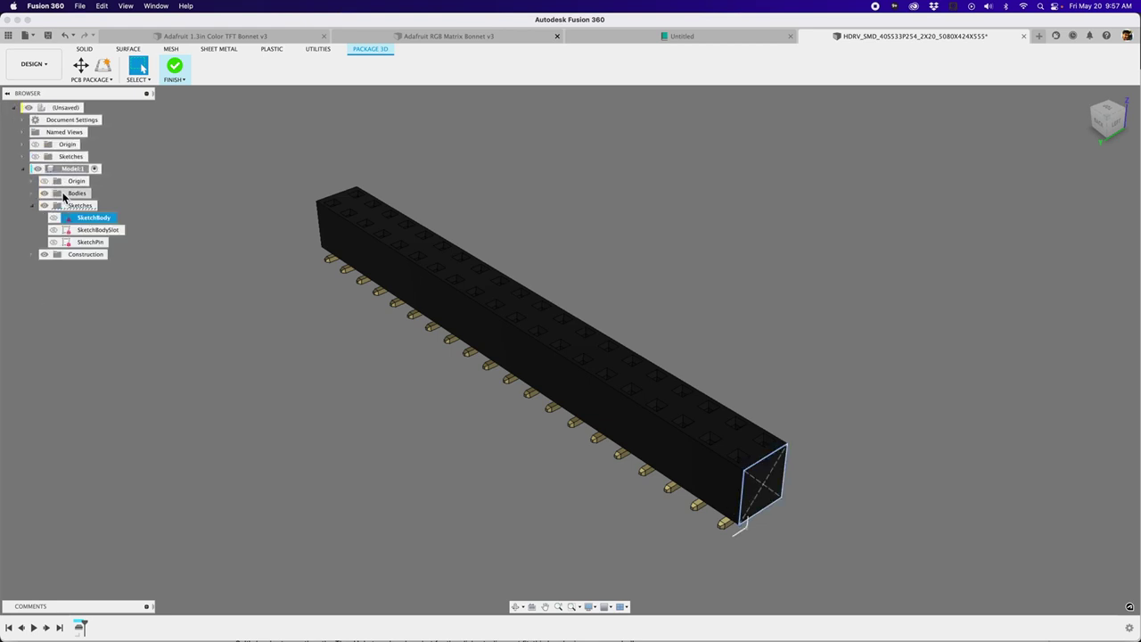
click(33, 255)
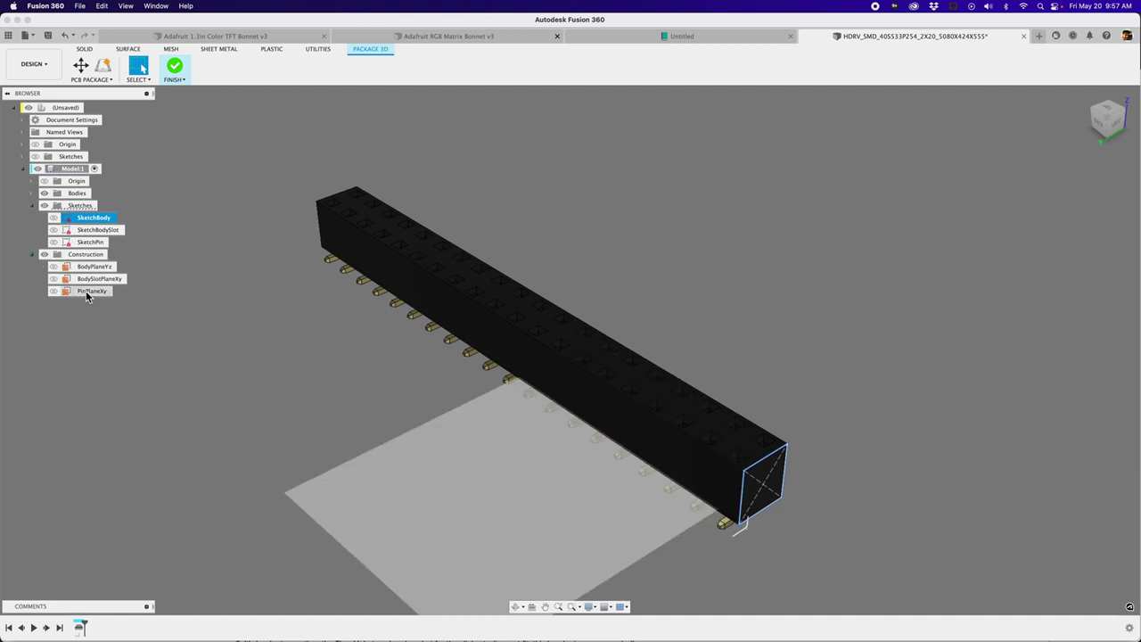
click(33, 255)
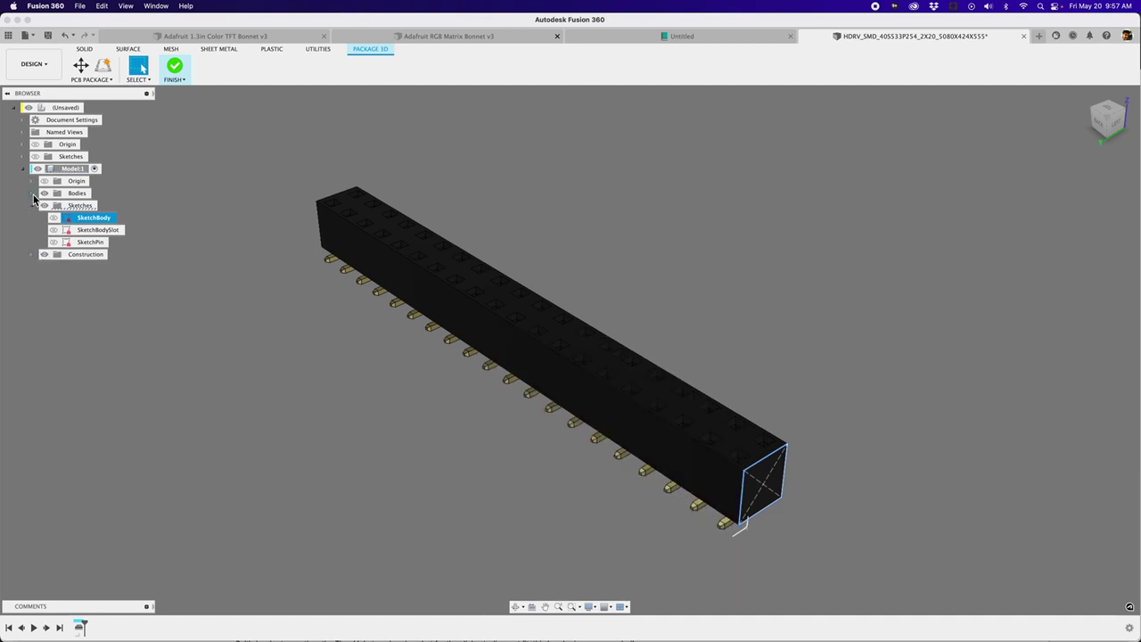
click(33, 193)
scroll(36, 178, down, 1)
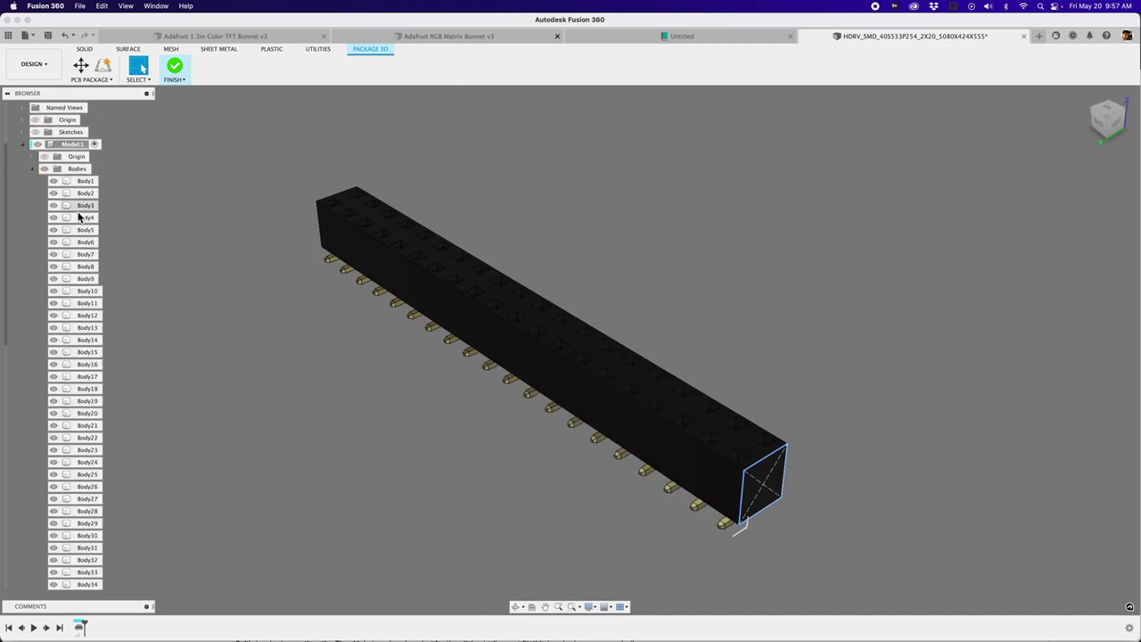
click(36, 175)
mouse_move(224, 324)
shift+middle_down()
mouse_move(273, 331)
mouse_move(330, 276)
mouse_move(365, 333)
mouse_move(392, 329)
mouse_move(305, 306)
shift+middle_up()
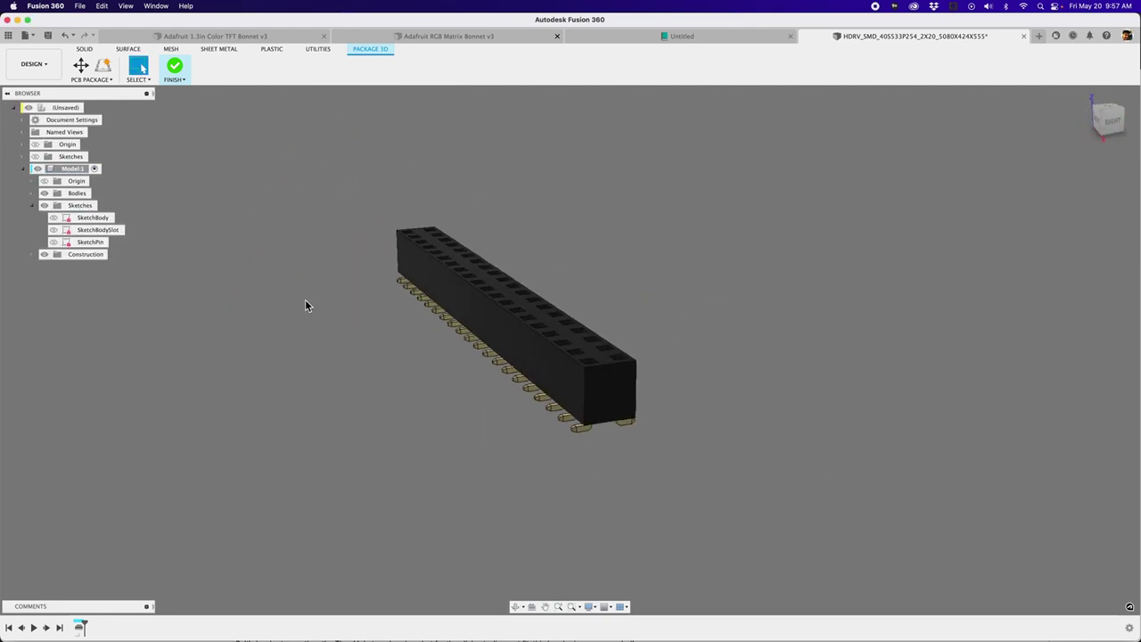
Change the Plastic – Matte (Black) appearance colour to RGB 79/99/170, then close Appearance and orbit the header
key(a)
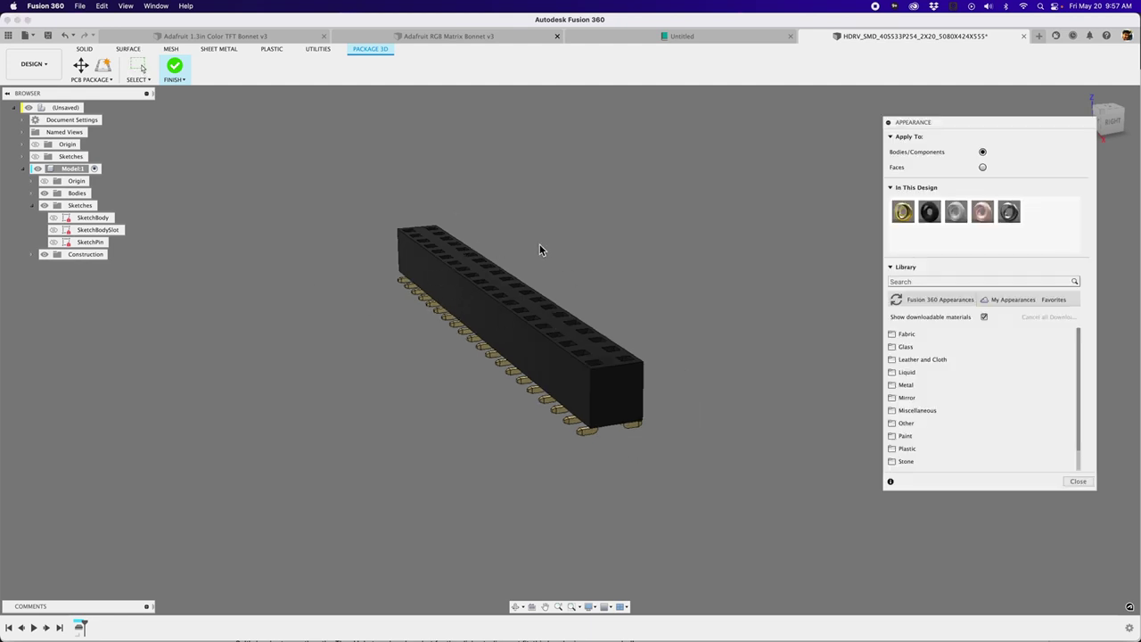
drag(939, 122, 734, 144)
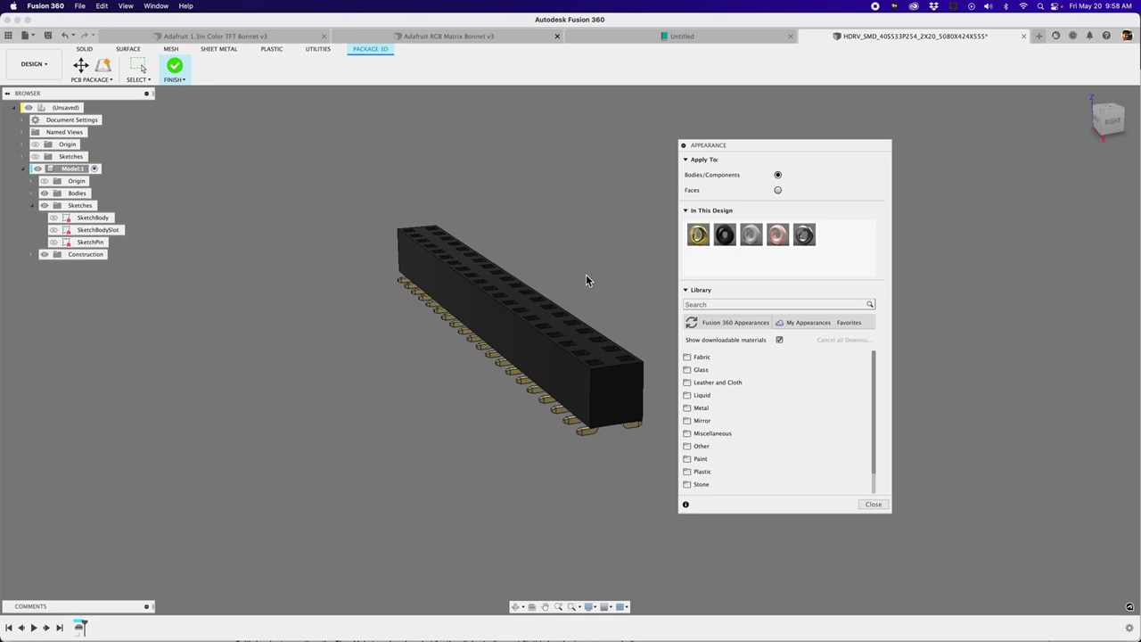
right_click(726, 236)
click(734, 243)
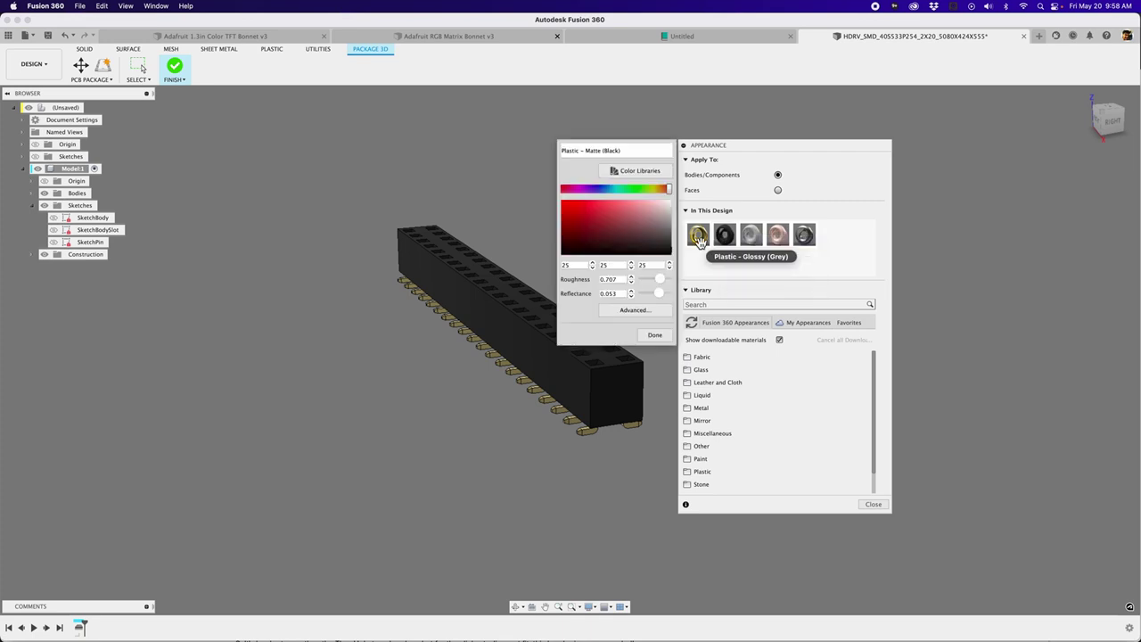
click(615, 222)
mouse_move(615, 189)
mouse_down()
mouse_move(600, 189)
mouse_move(610, 203)
mouse_move(600, 186)
mouse_move(597, 197)
mouse_up()
click(654, 335)
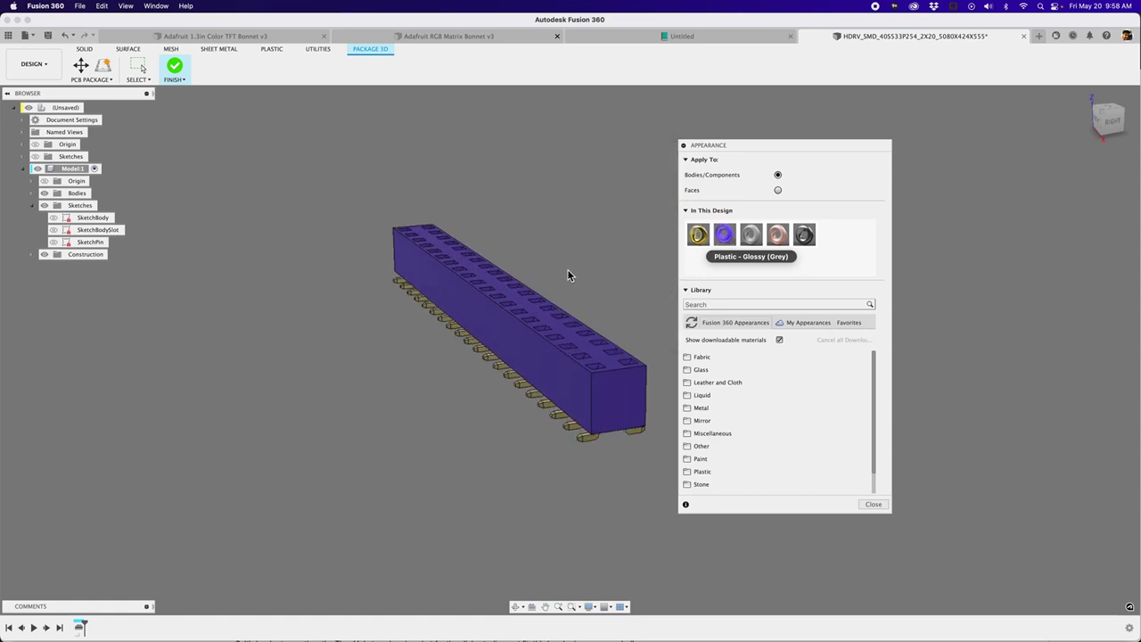
shift+middle_drag(568, 270, 642, 254)
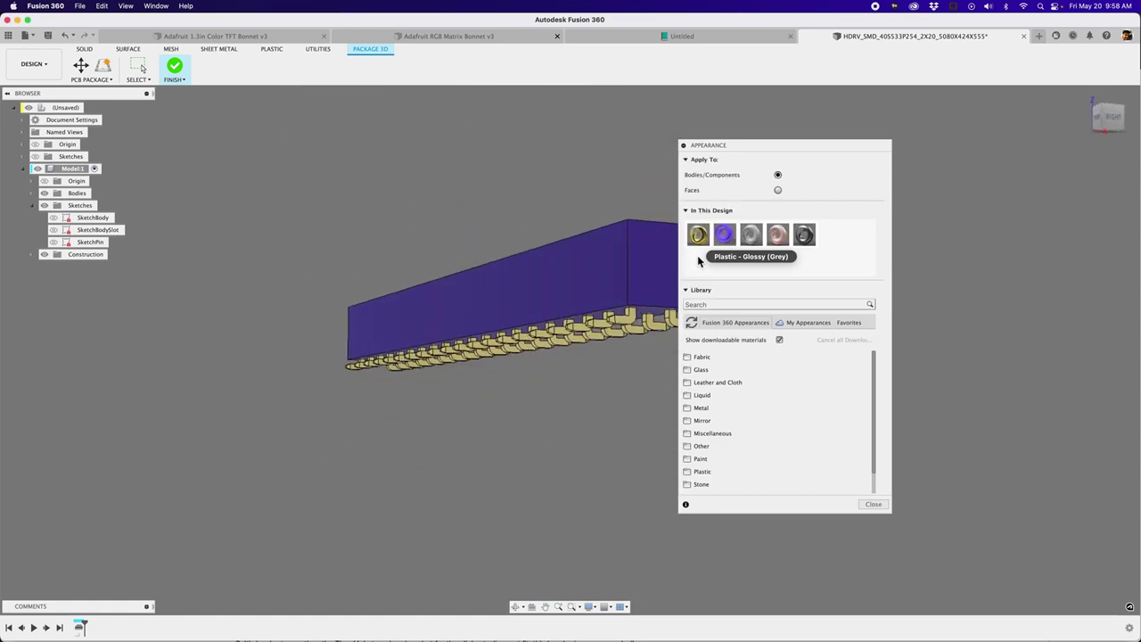
click(873, 505)
shift+middle_drag(626, 295, 513, 287)
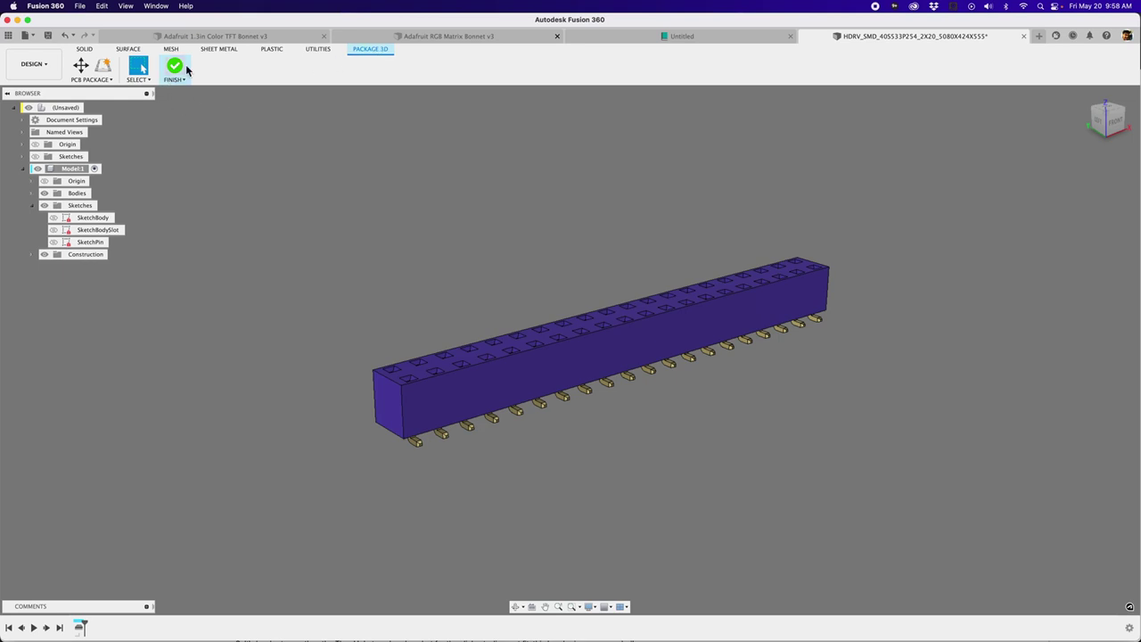
click(76, 172)
right_click(76, 171)
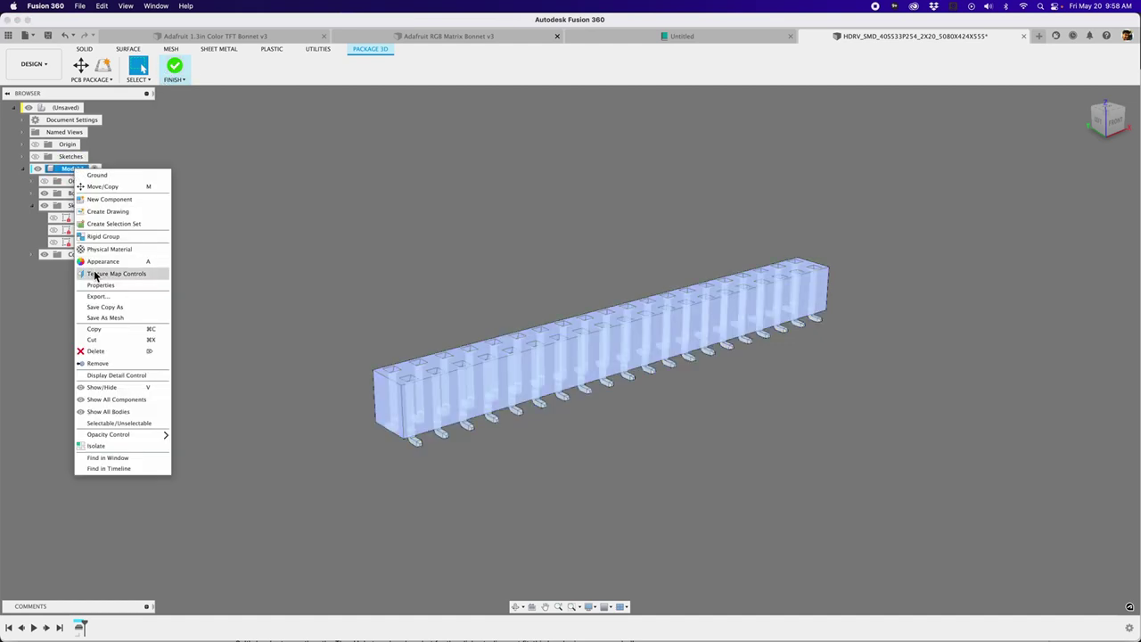
right_click(69, 171)
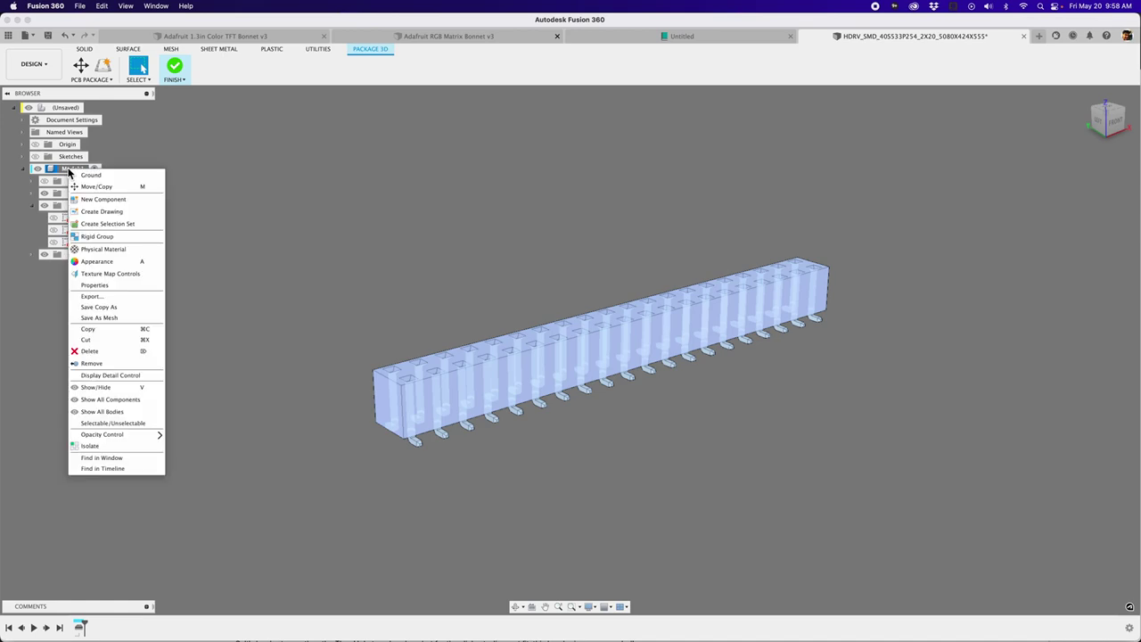
click(98, 296)
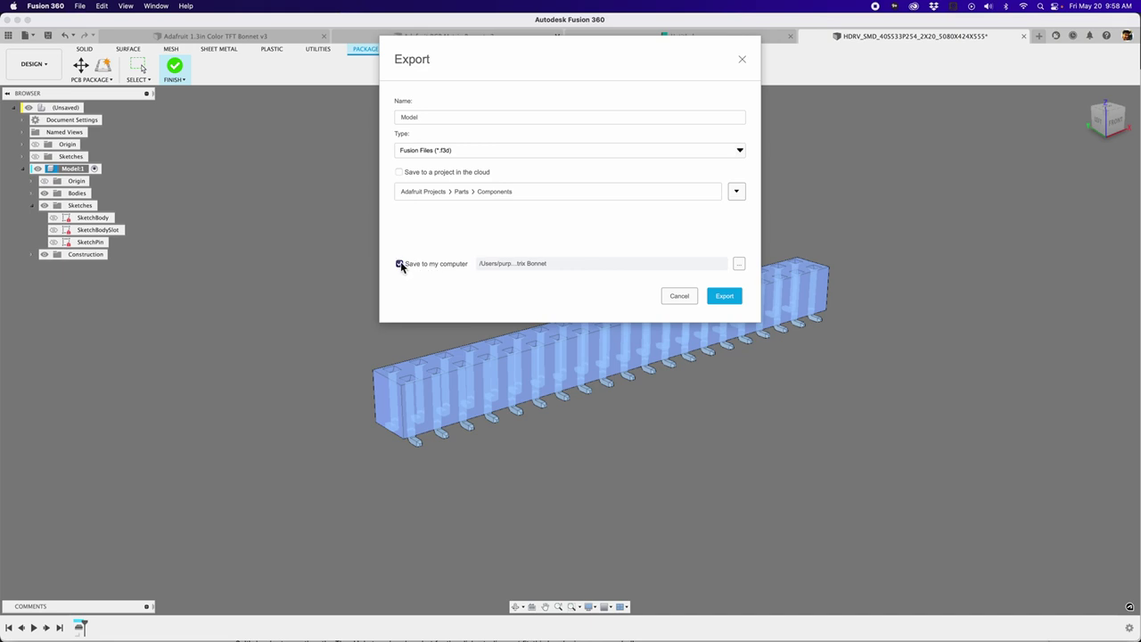
click(739, 264)
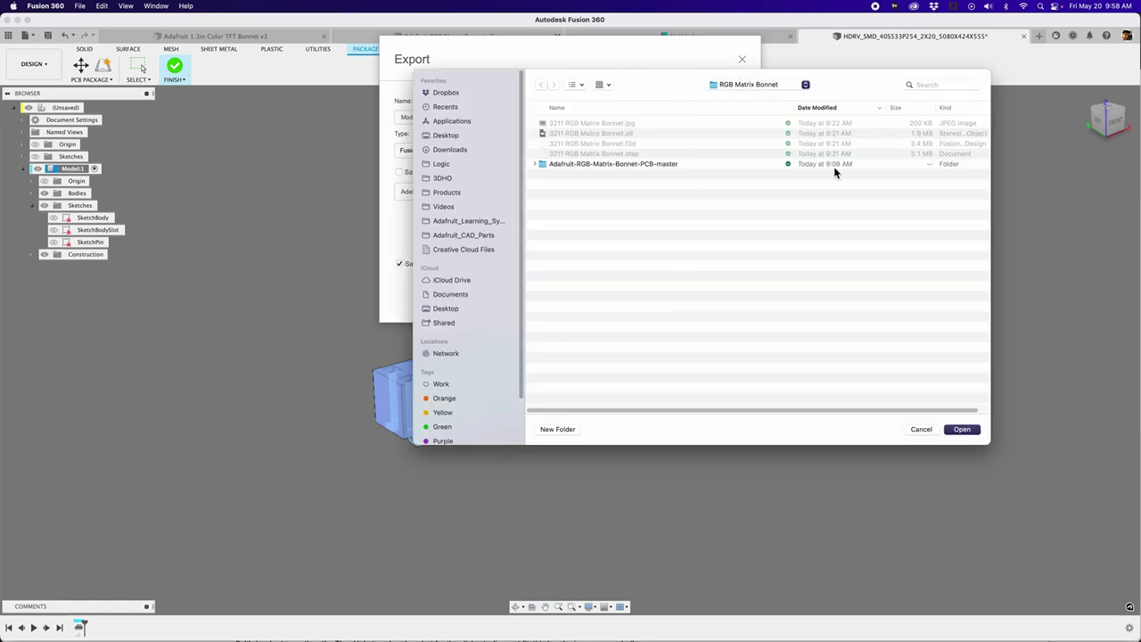
click(921, 430)
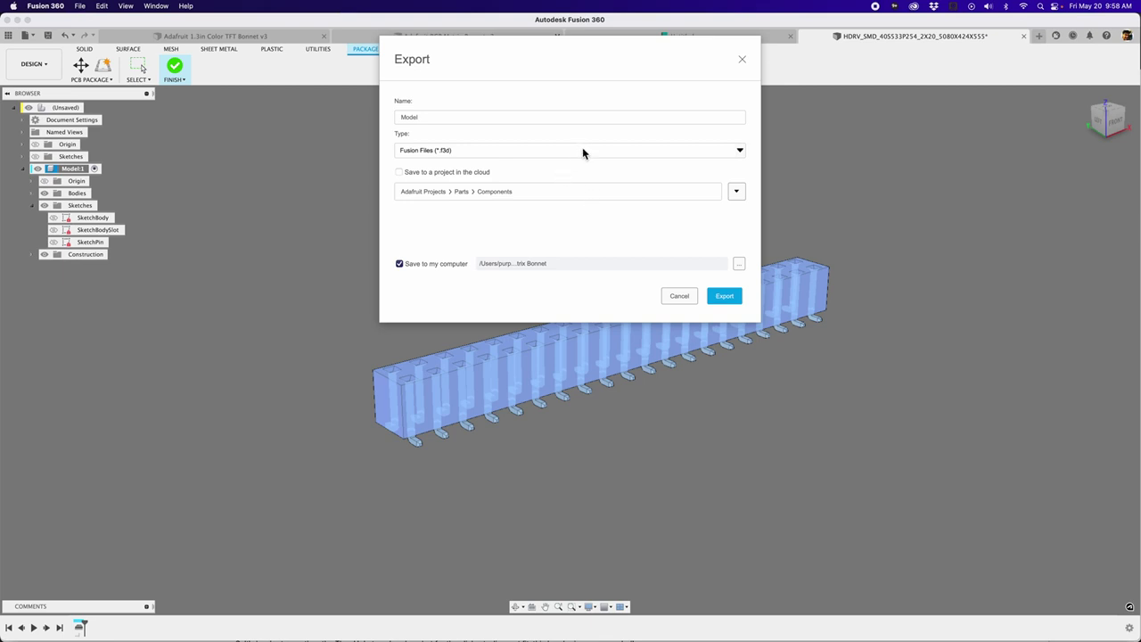
click(414, 150)
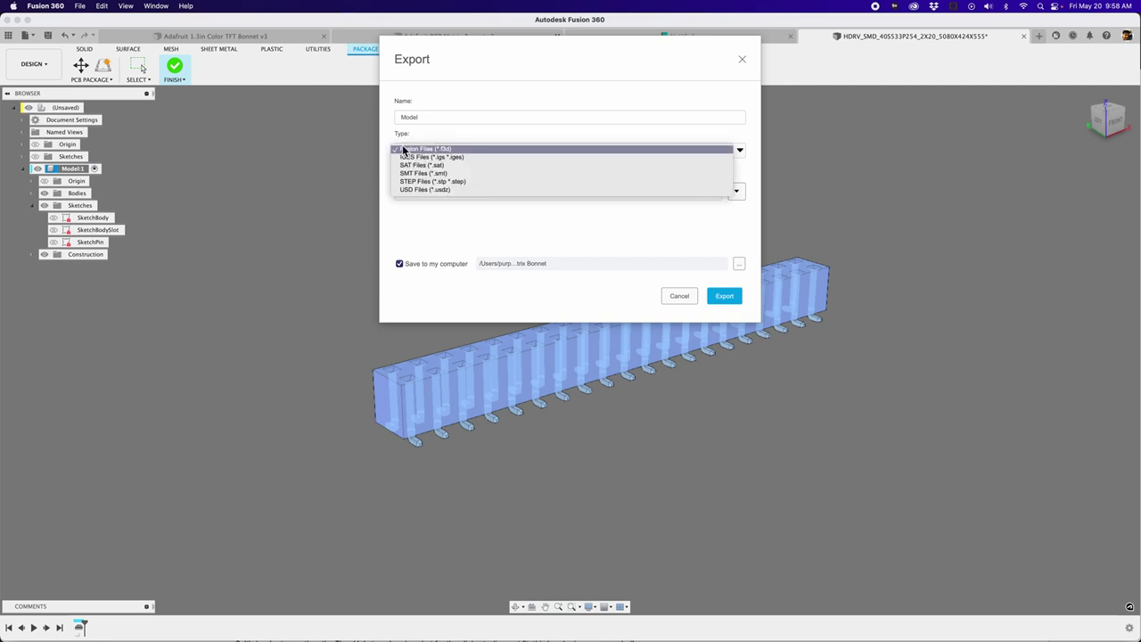
click(460, 182)
double_click(458, 117)
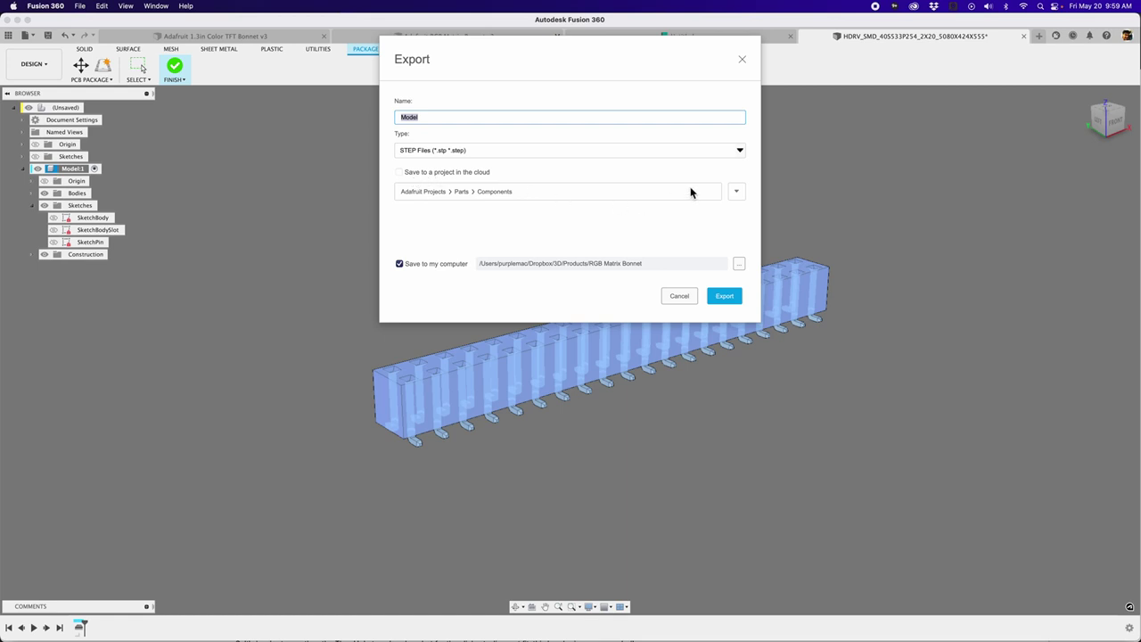
click(728, 191)
click(487, 150)
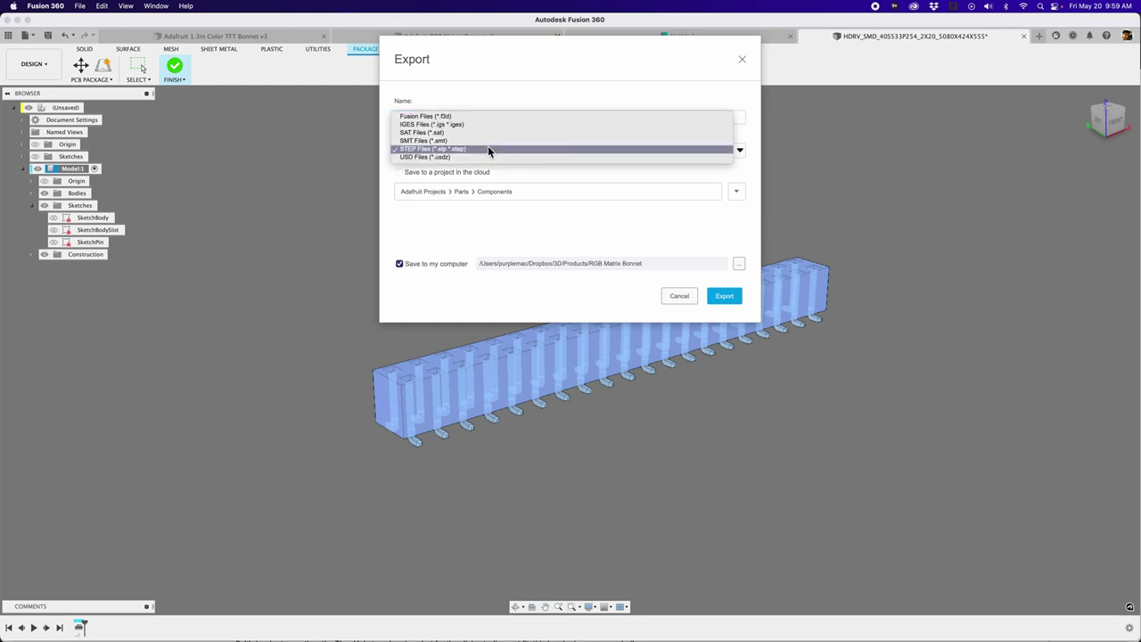
click(599, 250)
click(677, 297)
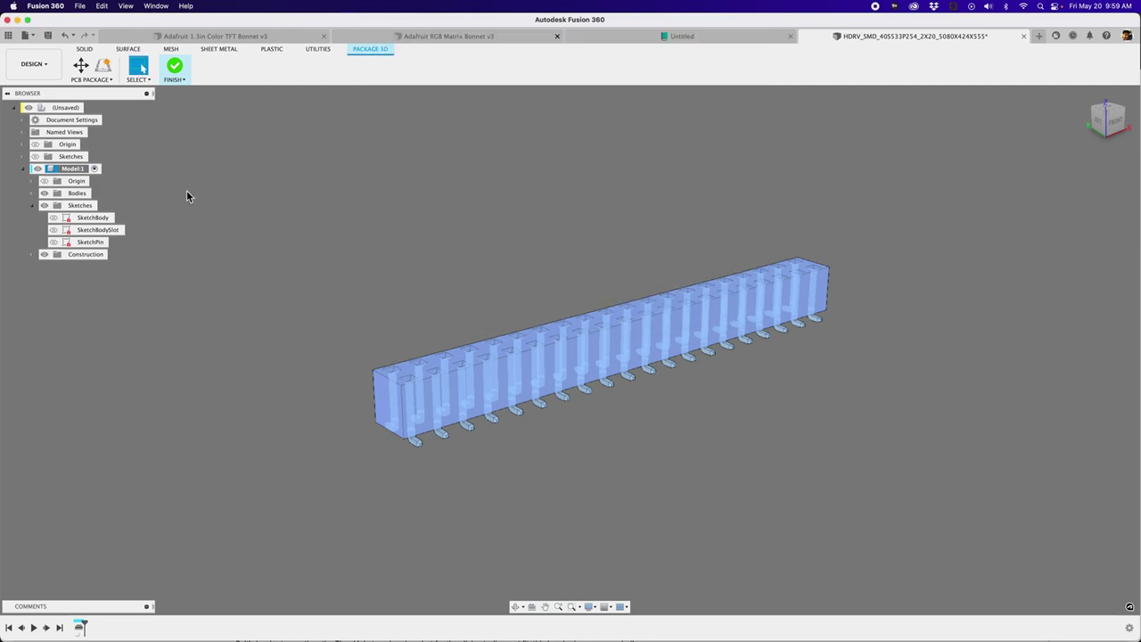
Open Save As Mesh for the model component and review its SMF, STL and OBJ format options
right_click(70, 174)
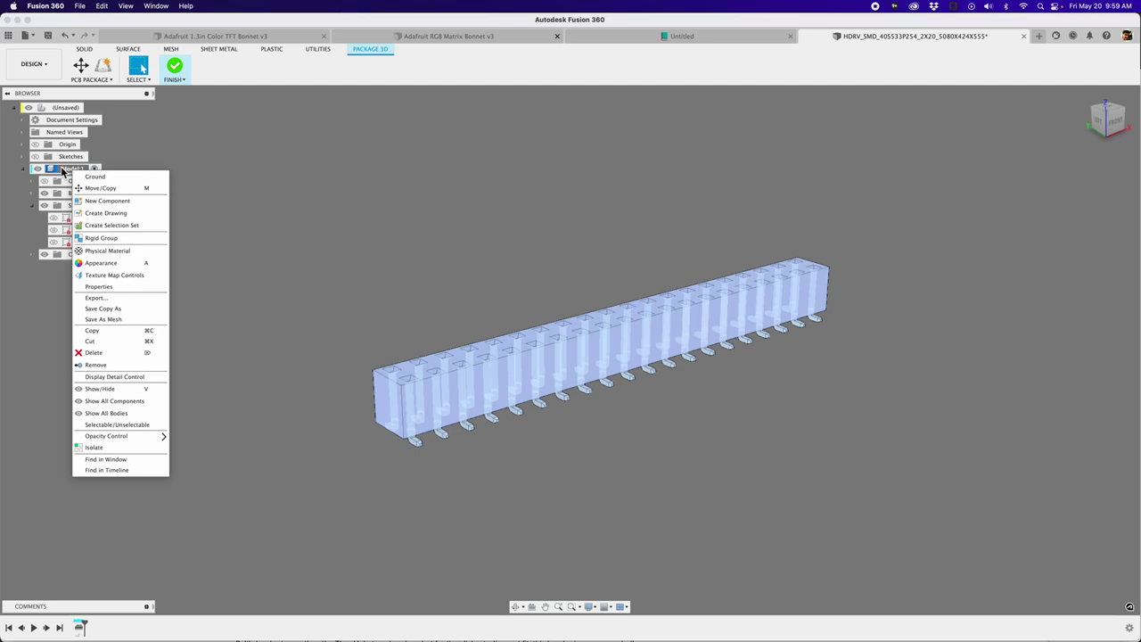
click(95, 319)
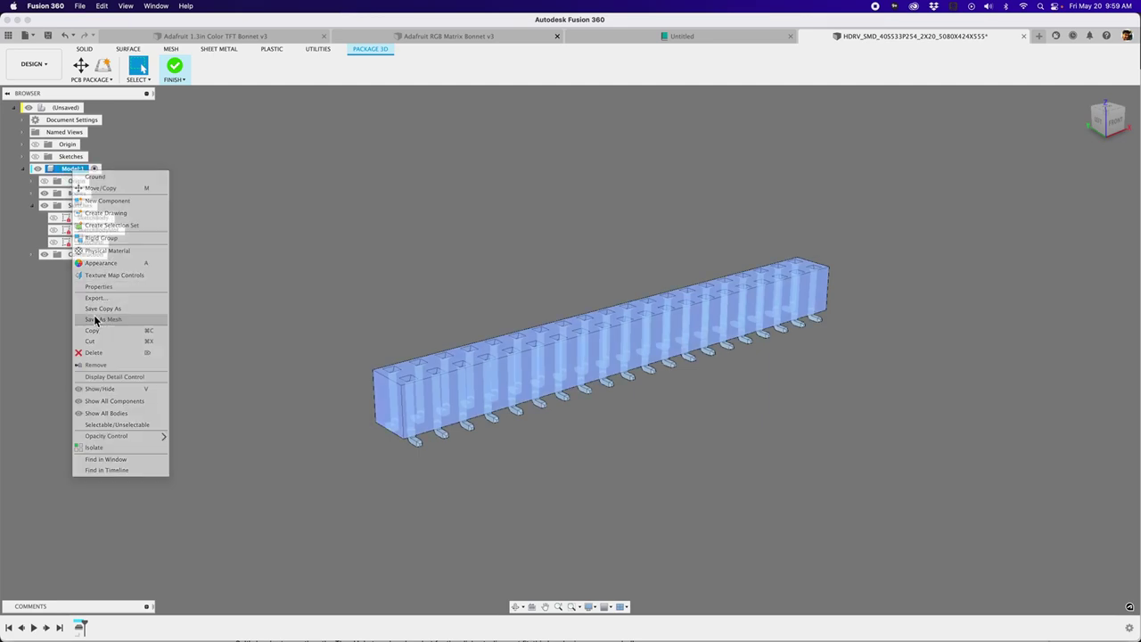
click(941, 263)
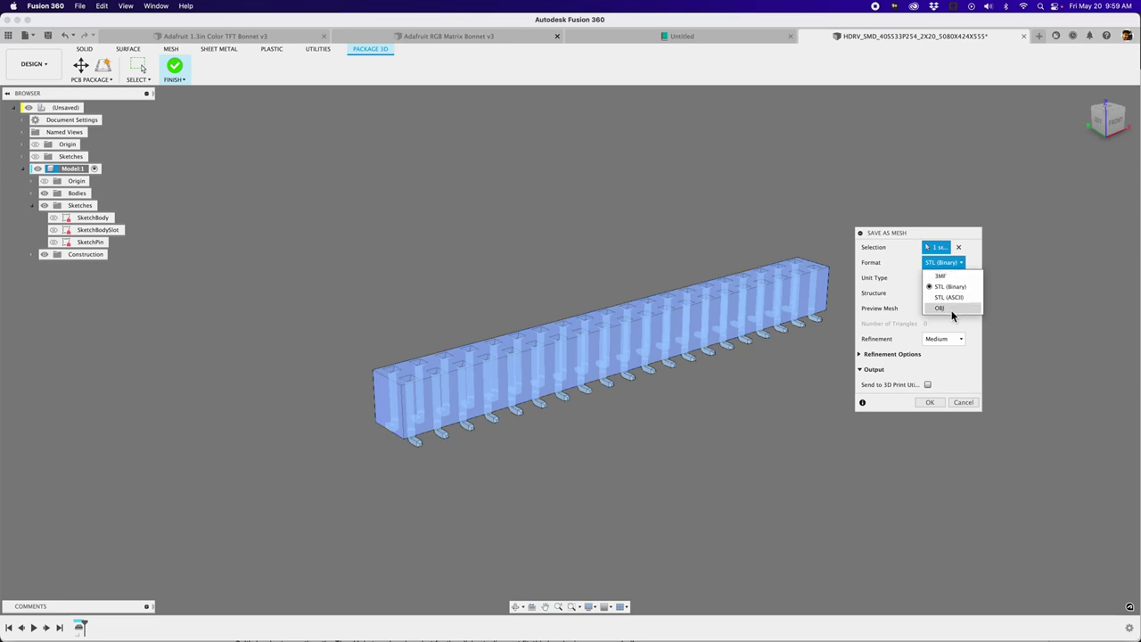
drag(918, 235, 230, 153)
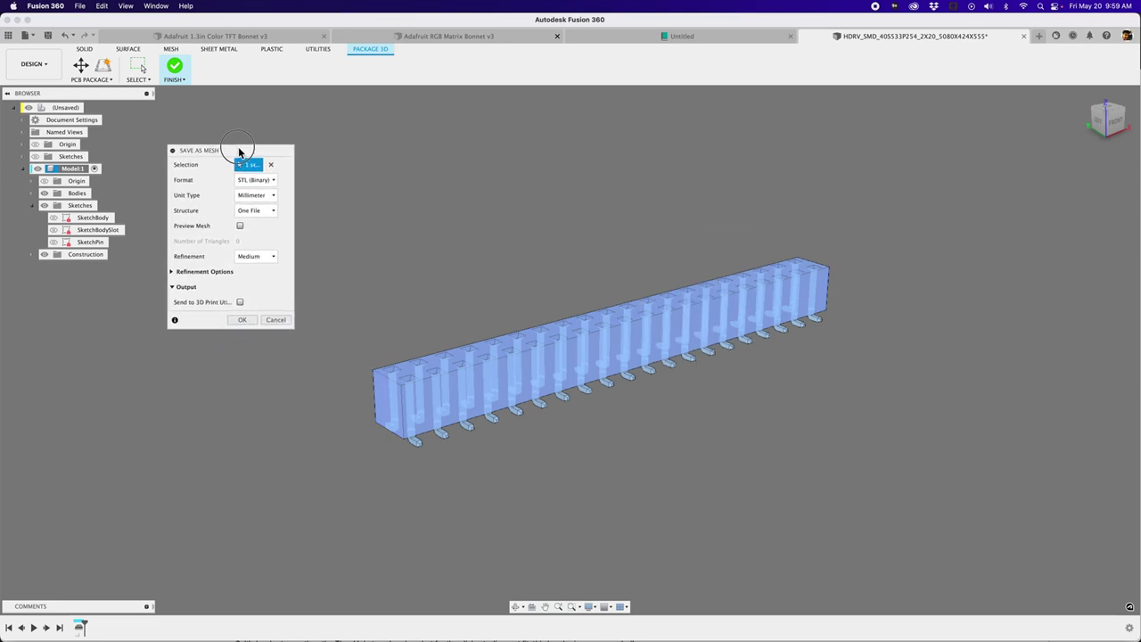
drag(292, 327, 365, 370)
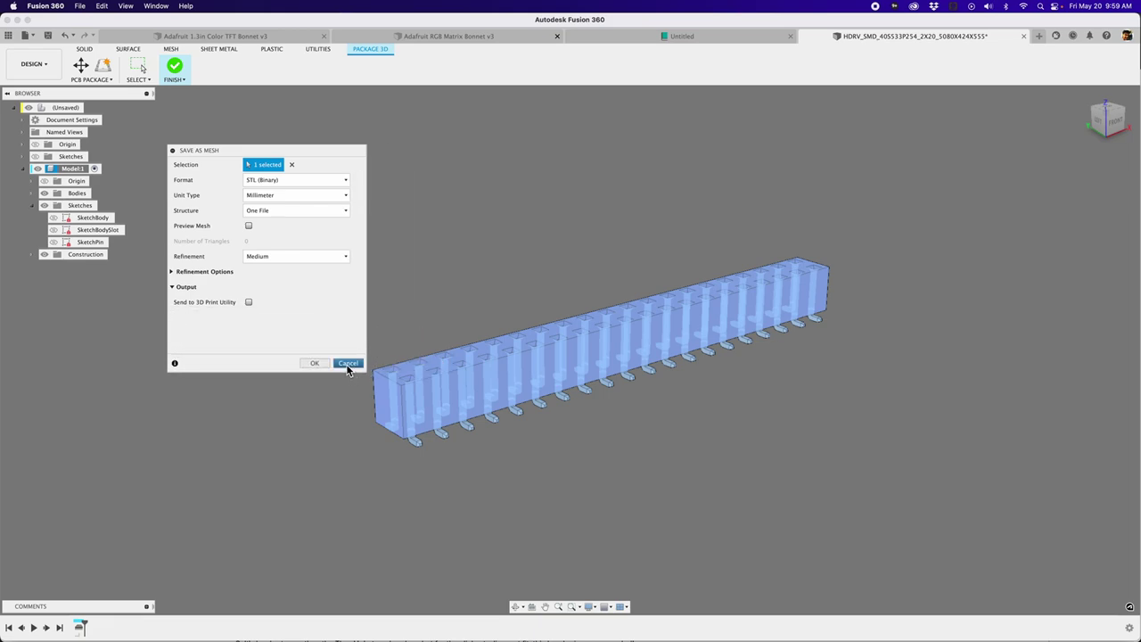
Cancel the mesh export, browse the package generator's part-type tiles, close it and switch to Chrome
click(348, 364)
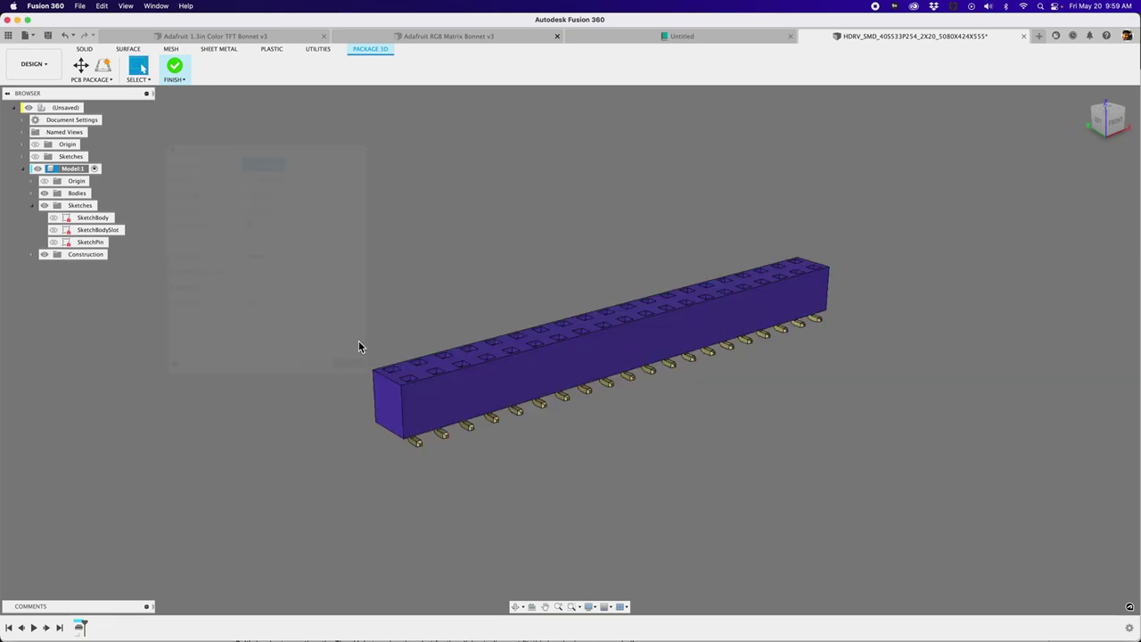
shift+middle_drag(450, 260, 501, 237)
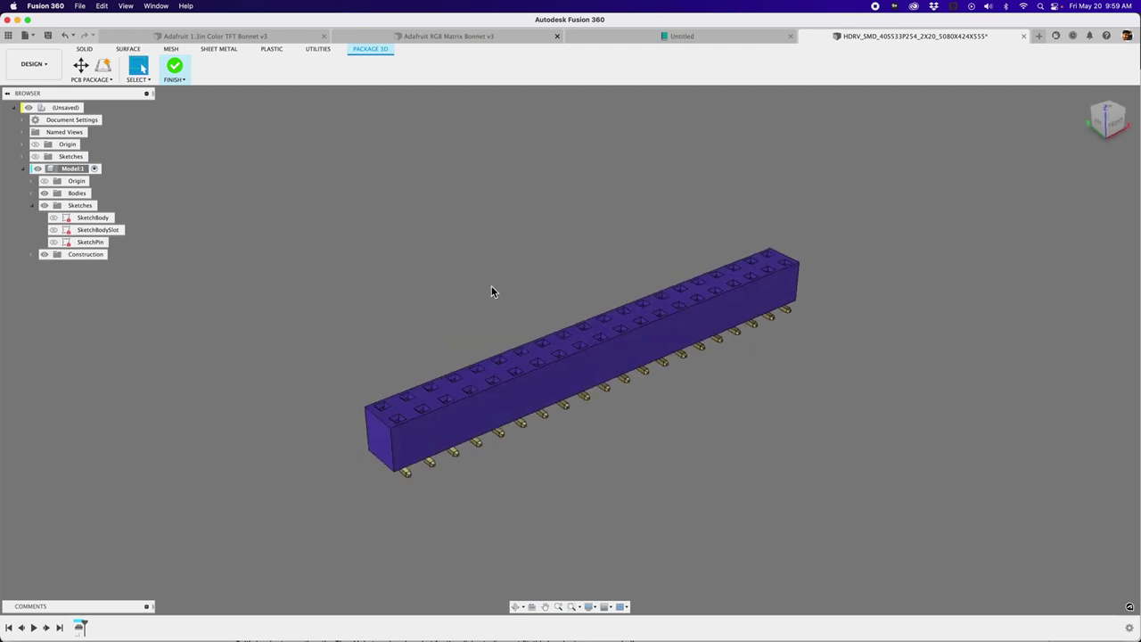
click(102, 65)
scroll(940, 305, down, 3)
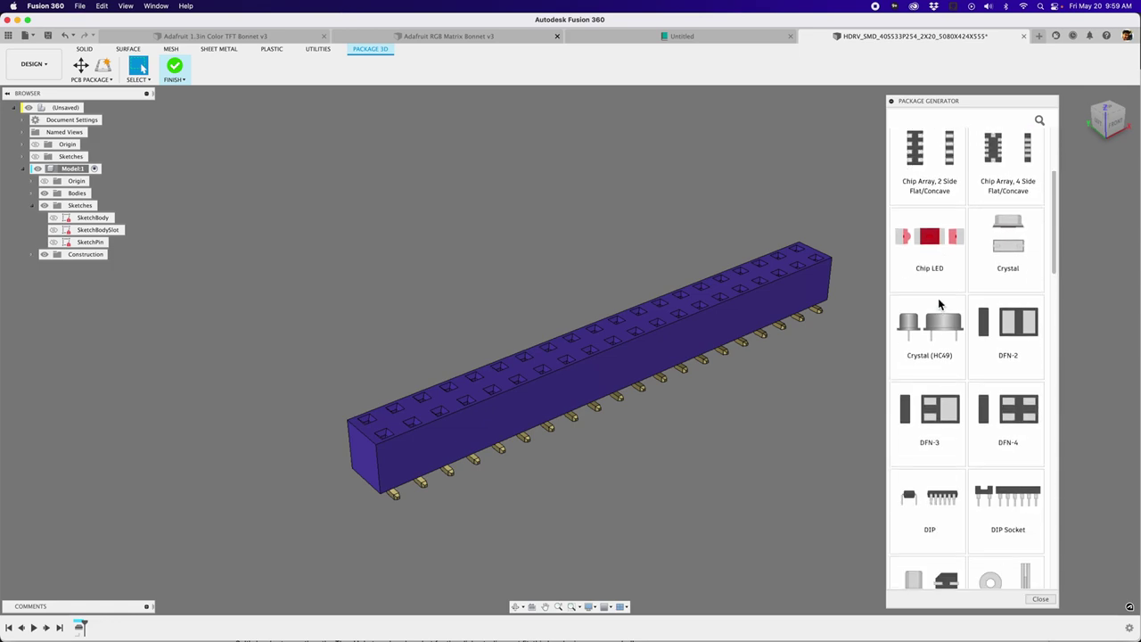
scroll(938, 304, up, 3)
scroll(938, 304, down, 6)
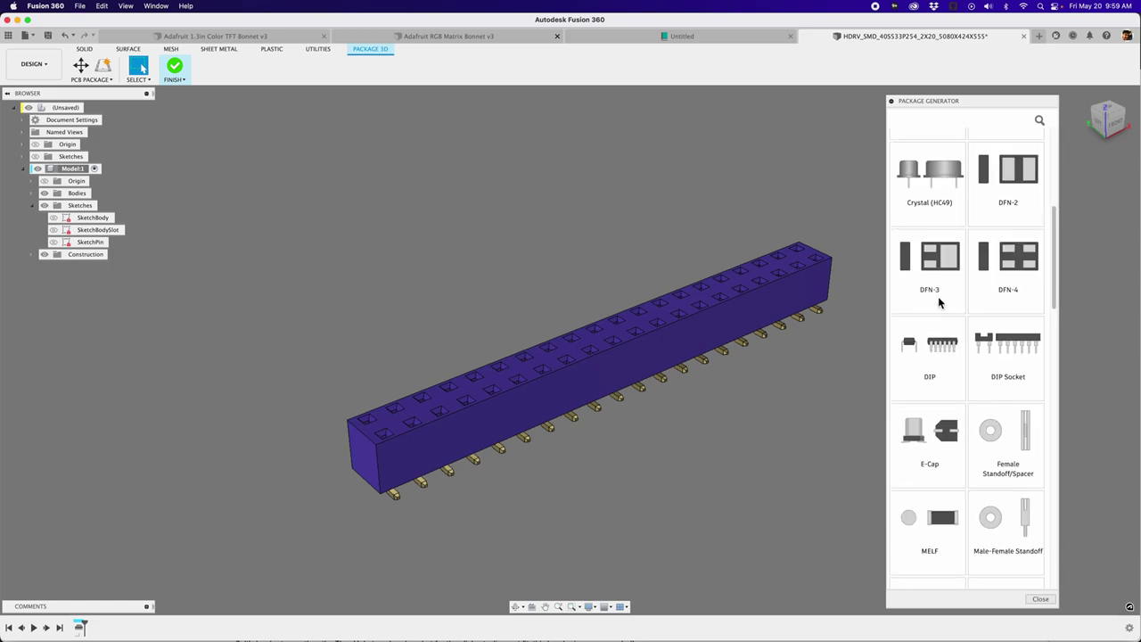
scroll(938, 303, down, 9)
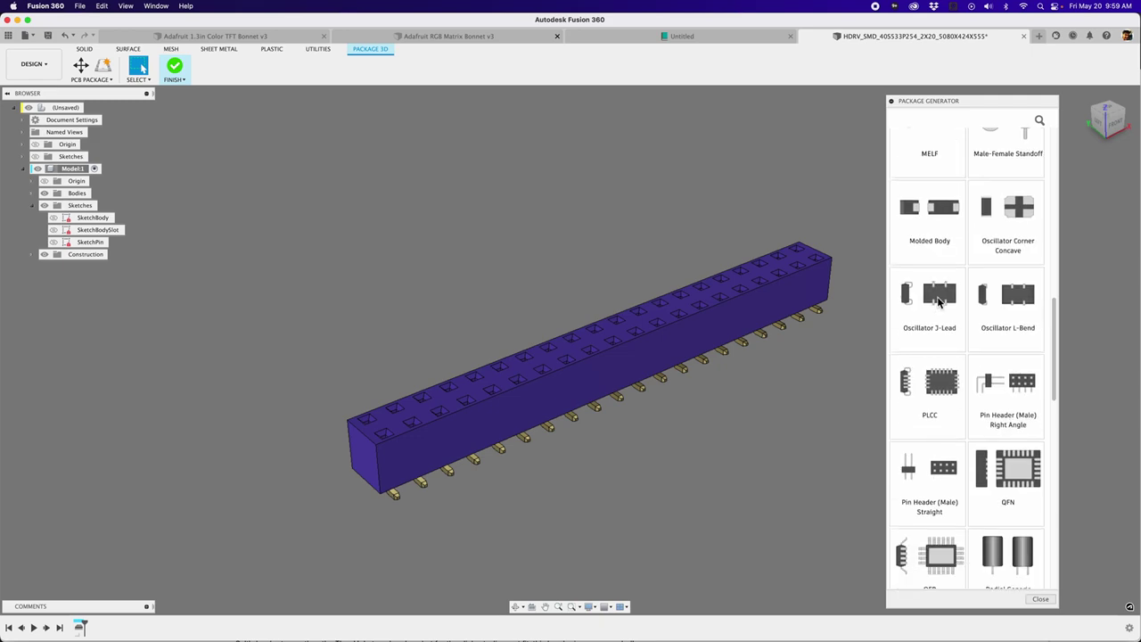
scroll(937, 303, down, 1)
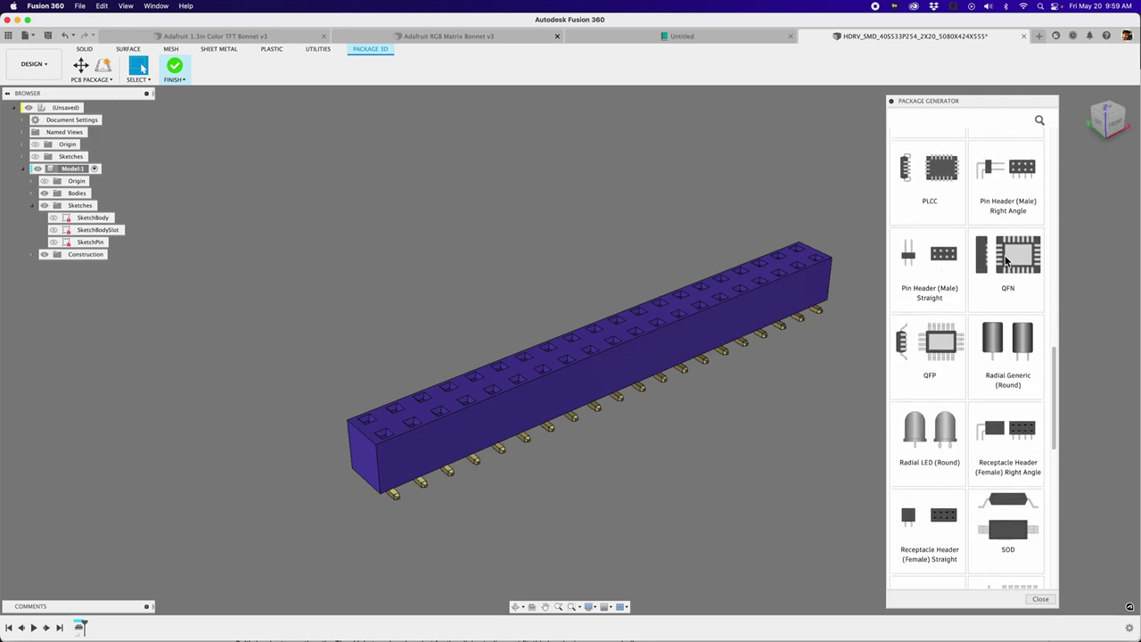
scroll(1003, 261, up, 2)
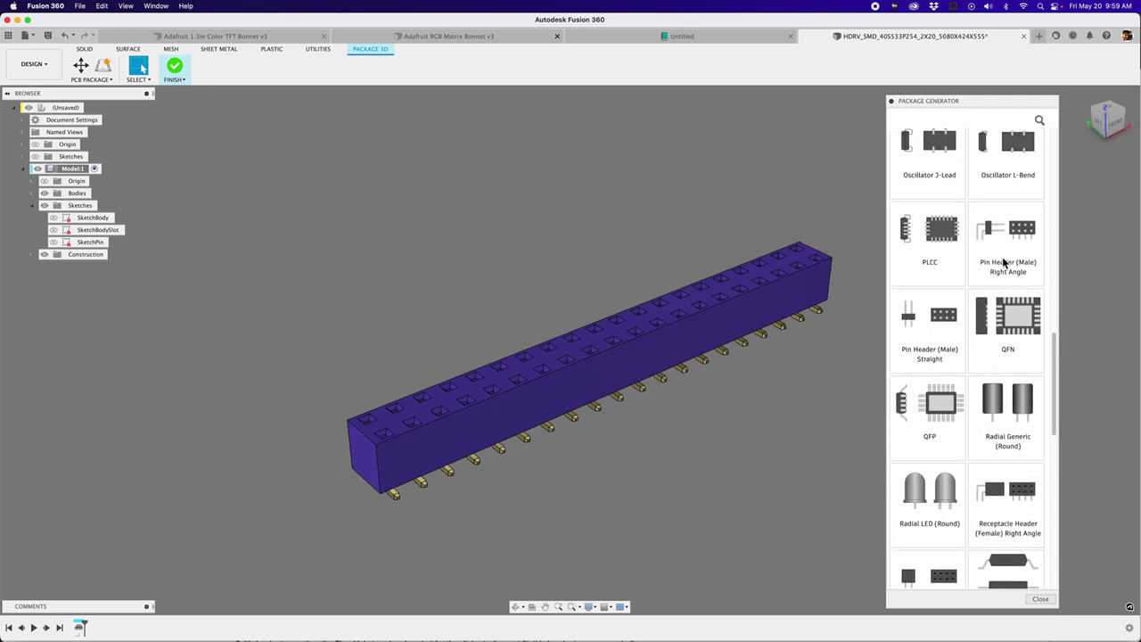
scroll(1004, 260, up, 14)
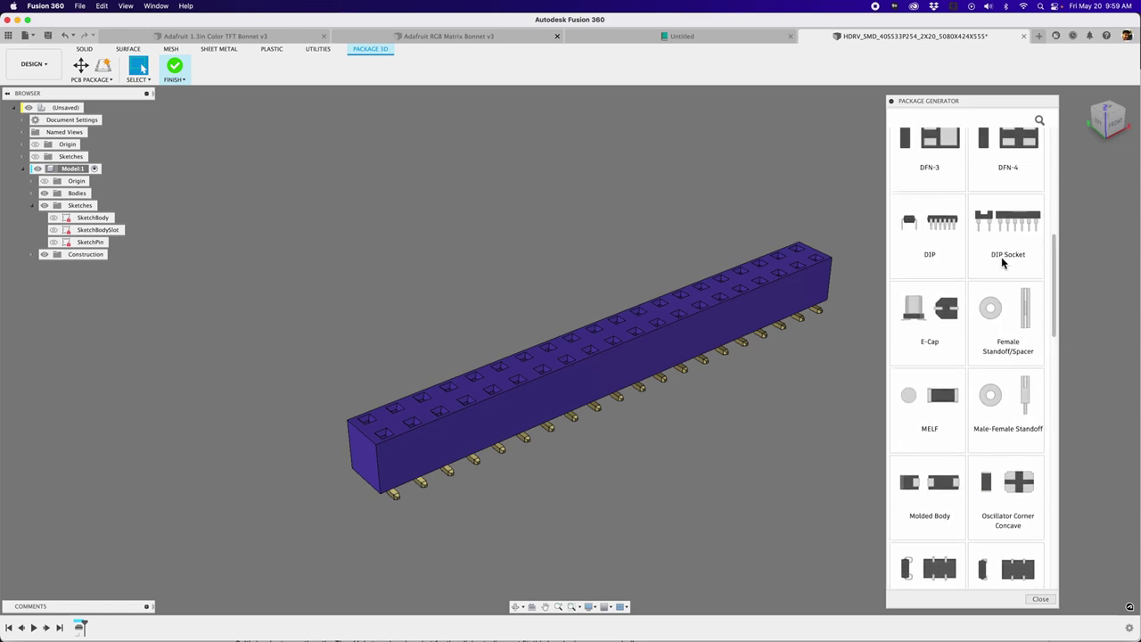
scroll(1003, 261, up, 8)
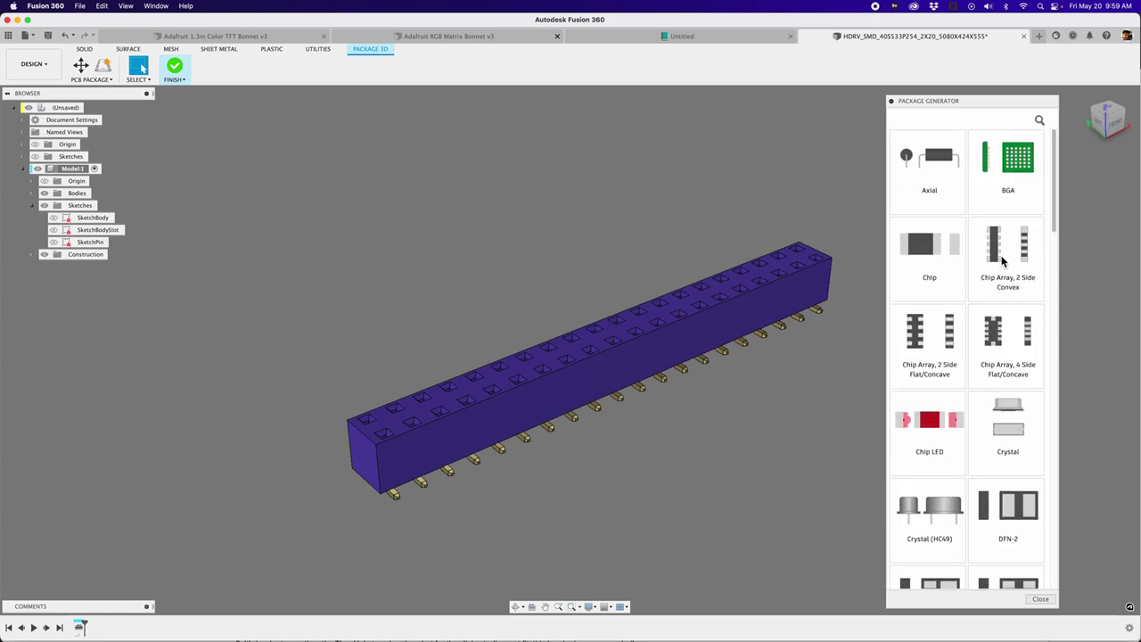
scroll(1000, 260, down, 20)
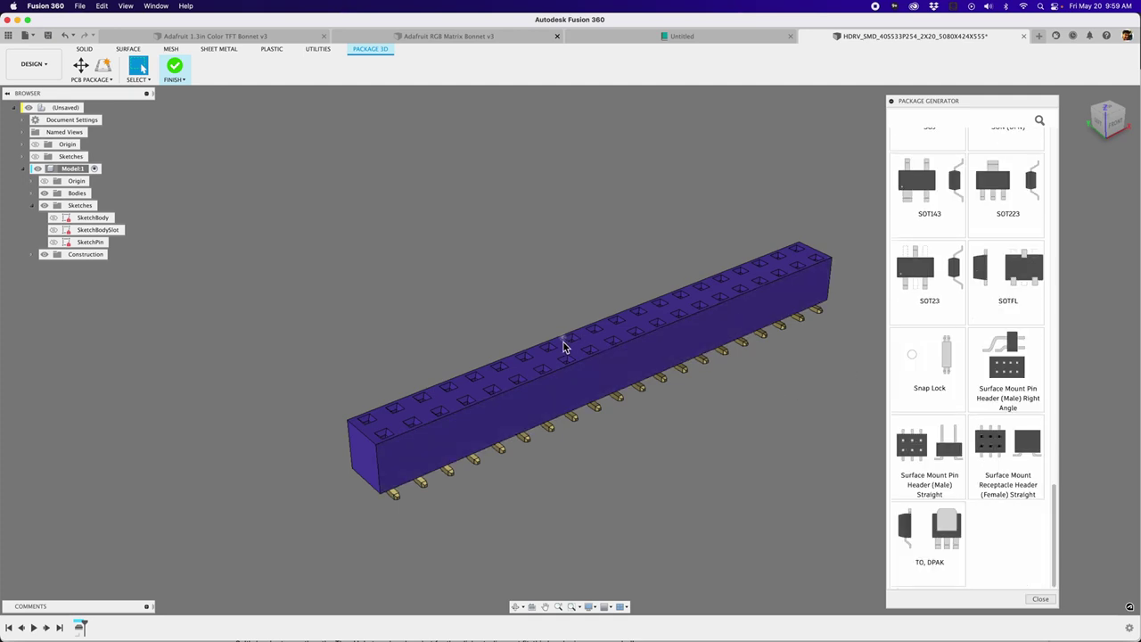
scroll(939, 330, up, 20)
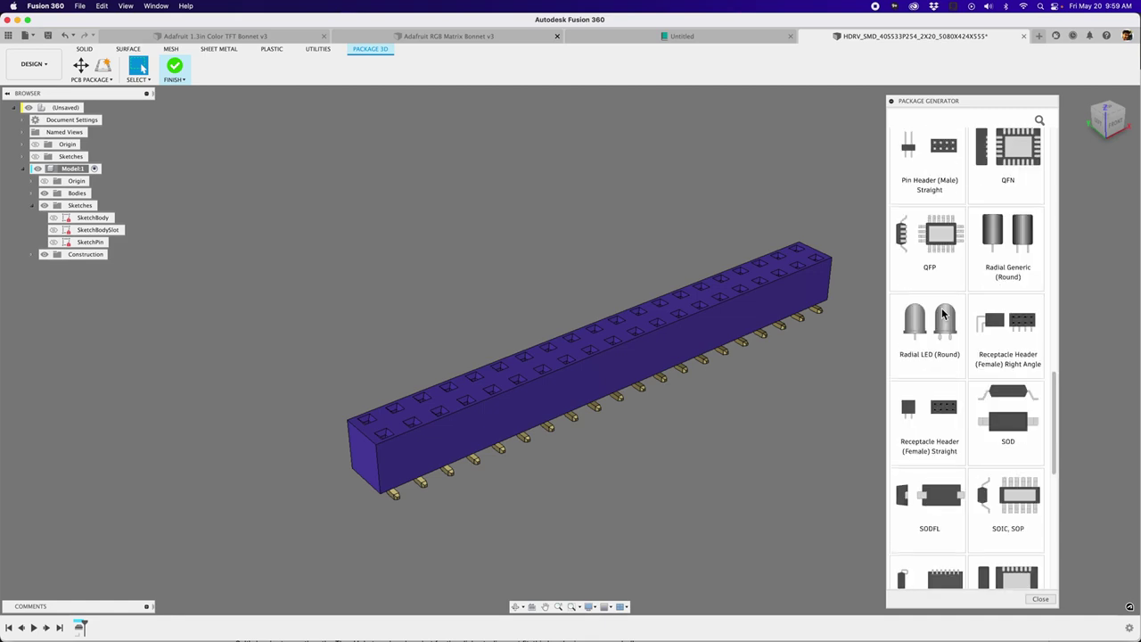
scroll(938, 348, up, 2)
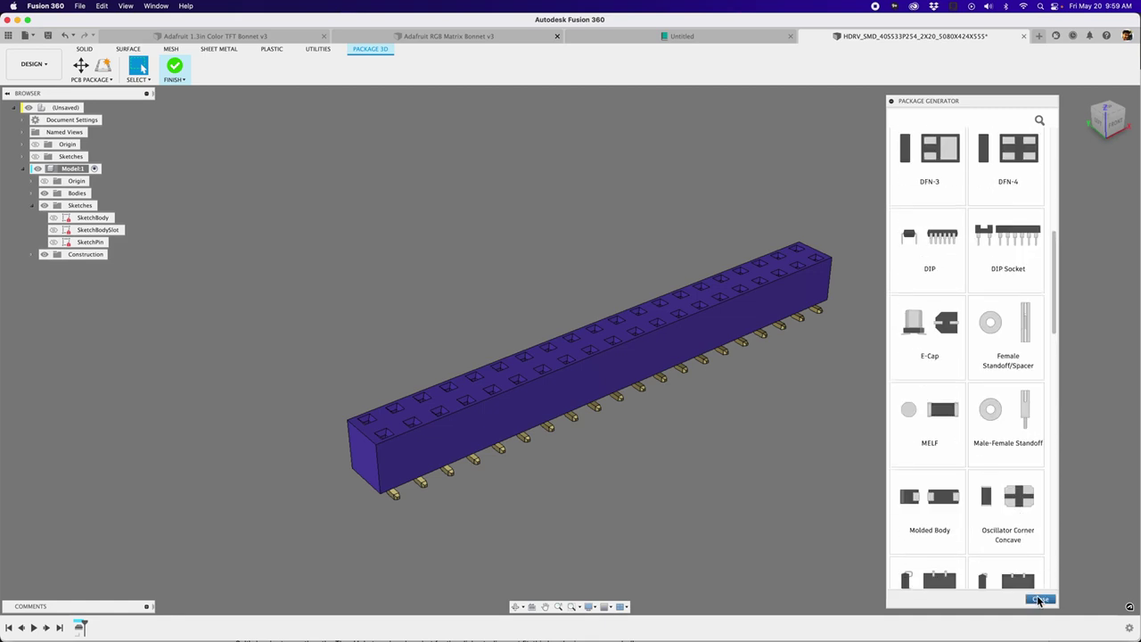
click(1038, 599)
key(super+Tab)
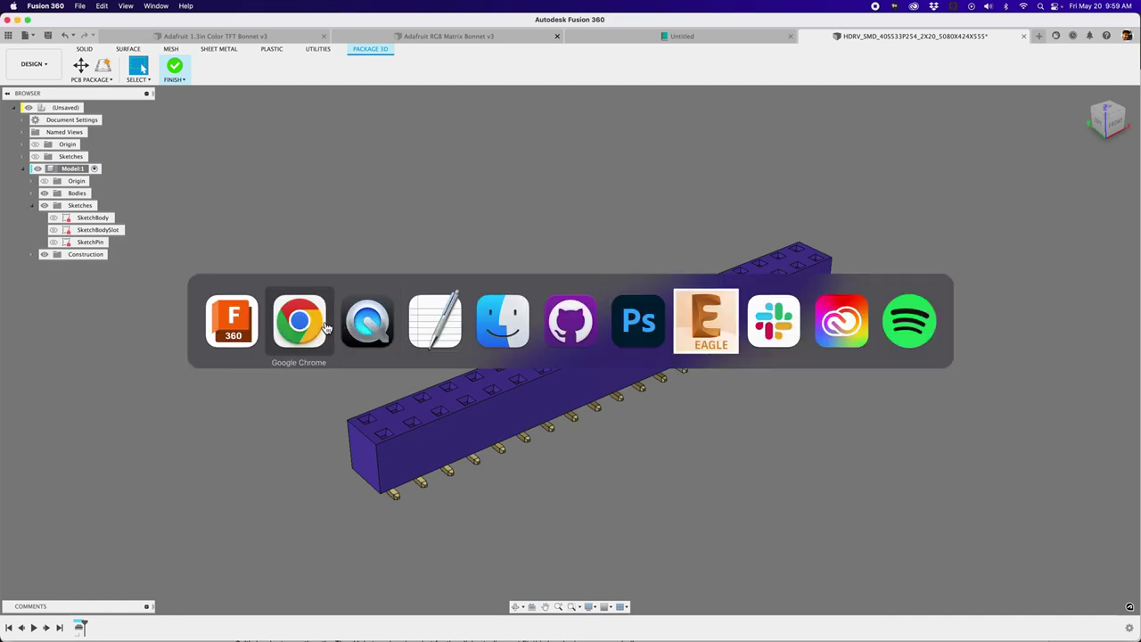
Bring up the Adafruit_CAD_Parts repository page and scroll through its files
click(88, 25)
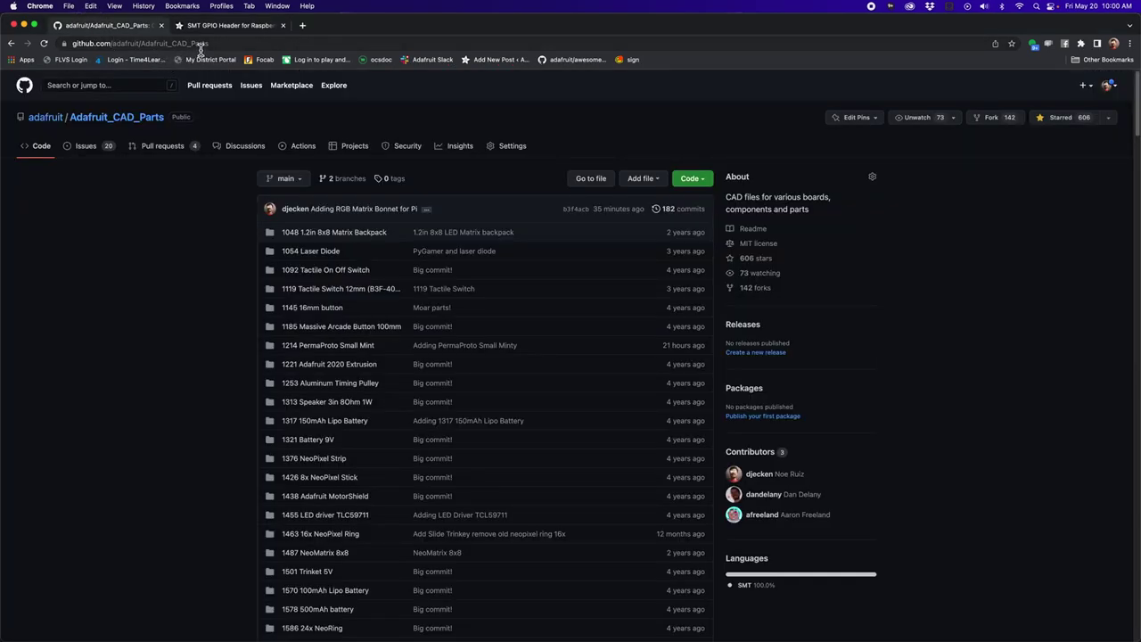
scroll(161, 280, down, 20)
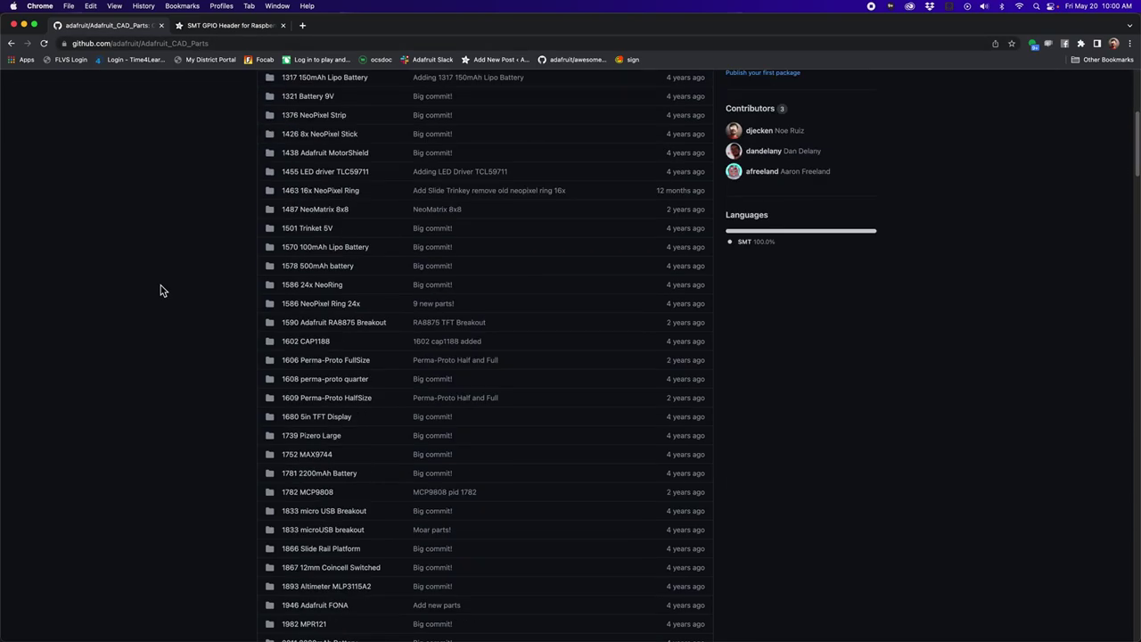
scroll(164, 255, down, 20)
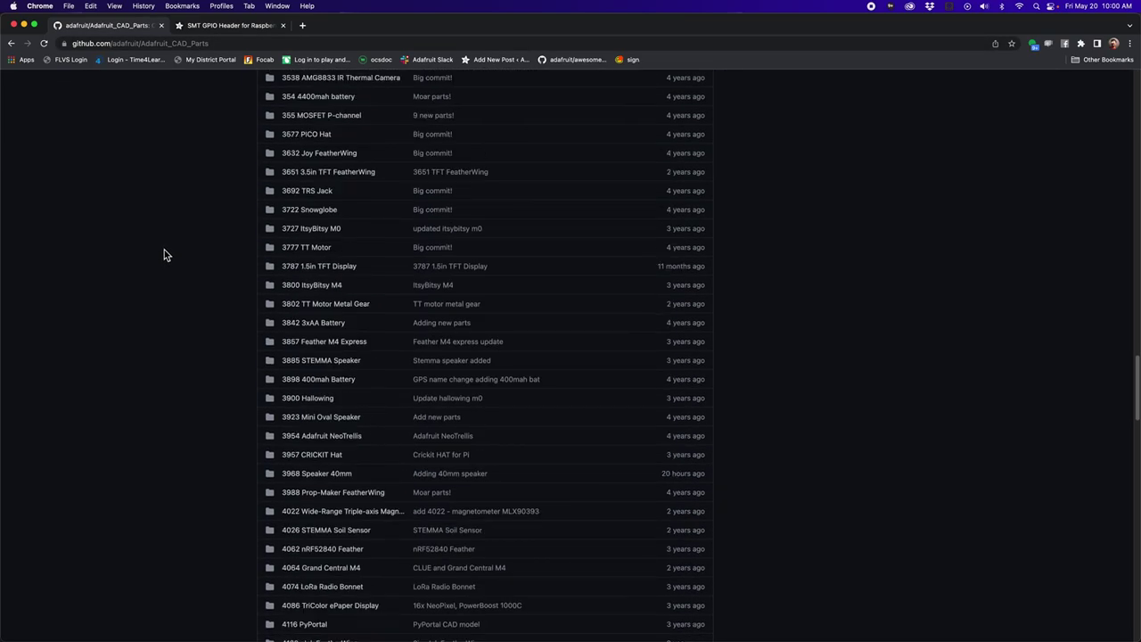
scroll(164, 256, up, 8)
scroll(164, 257, up, 20)
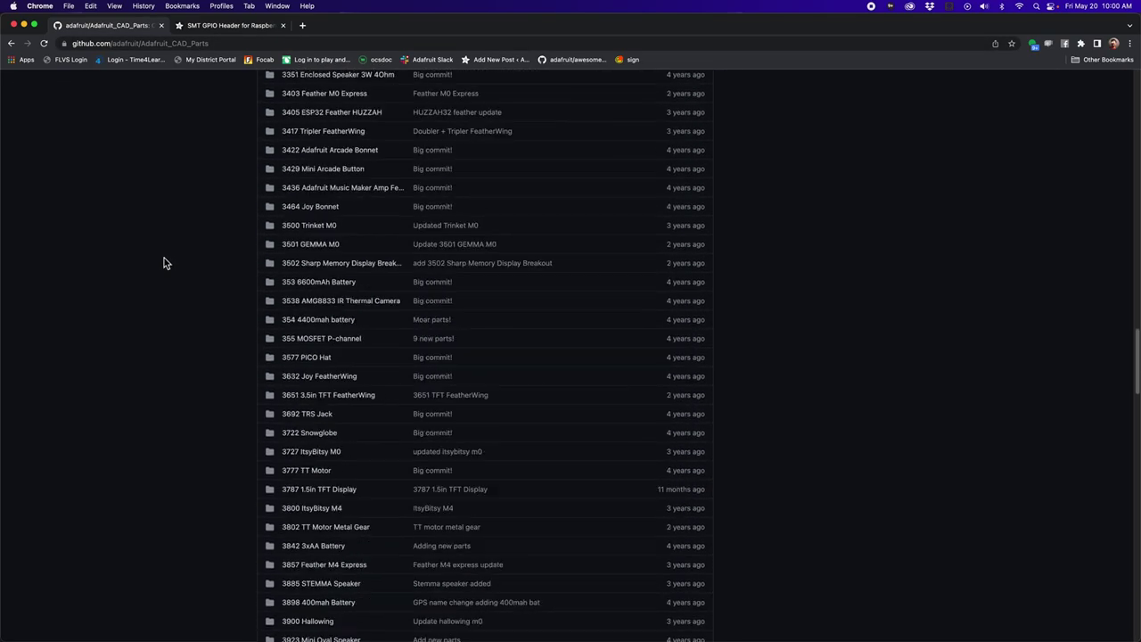
scroll(163, 258, up, 2)
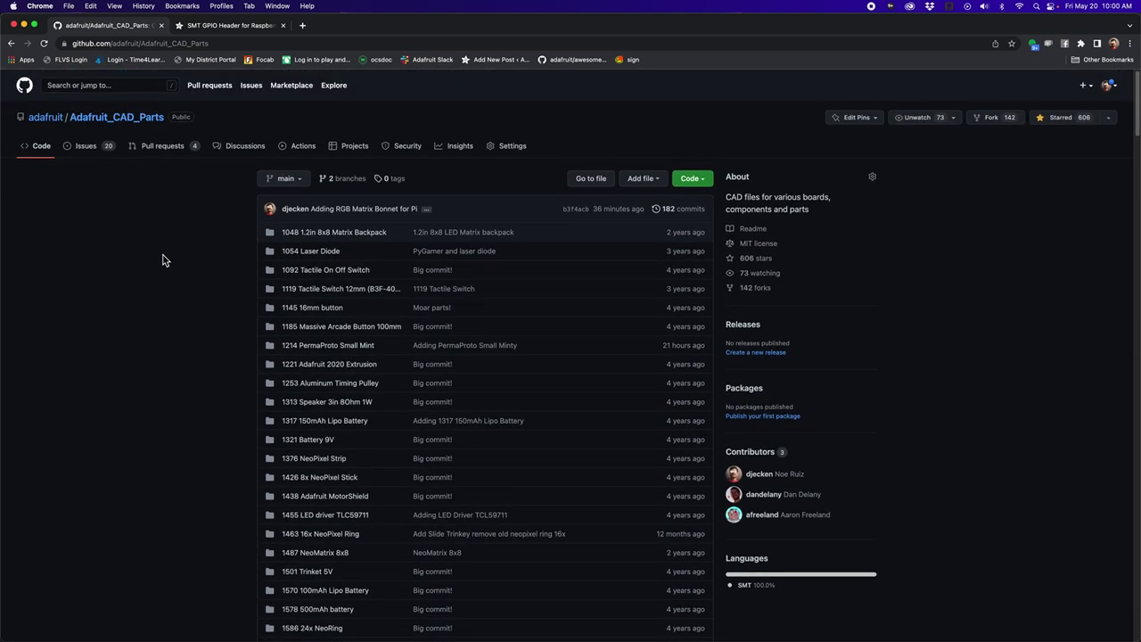
Look through the repository's 20 open issues
click(93, 157)
scroll(410, 362, down, 3)
scroll(412, 356, down, 3)
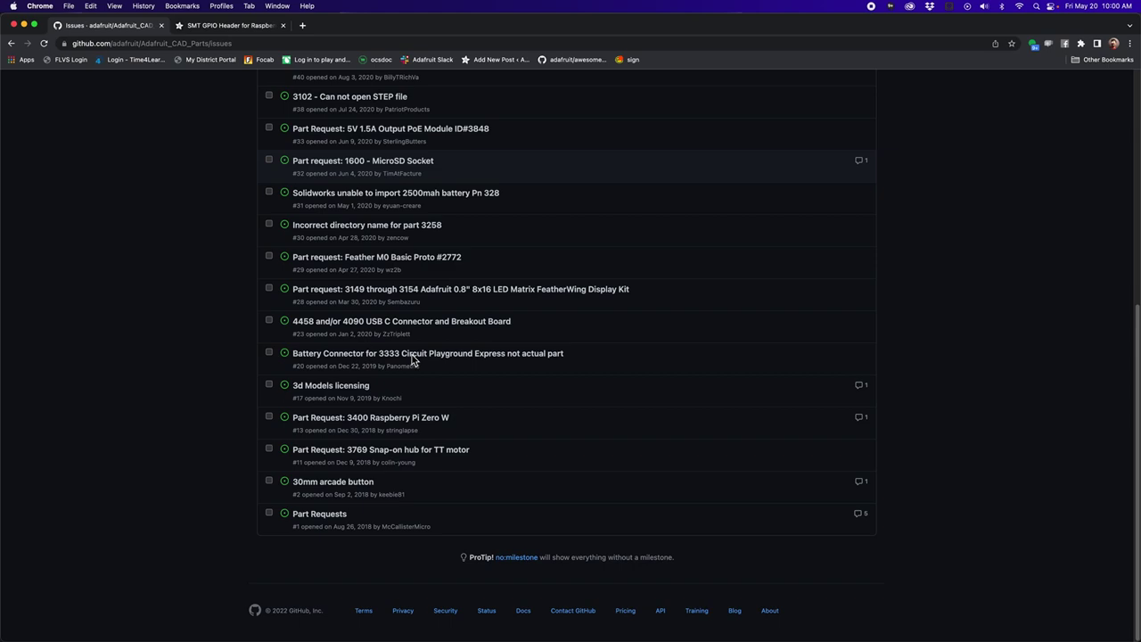
scroll(410, 358, up, 6)
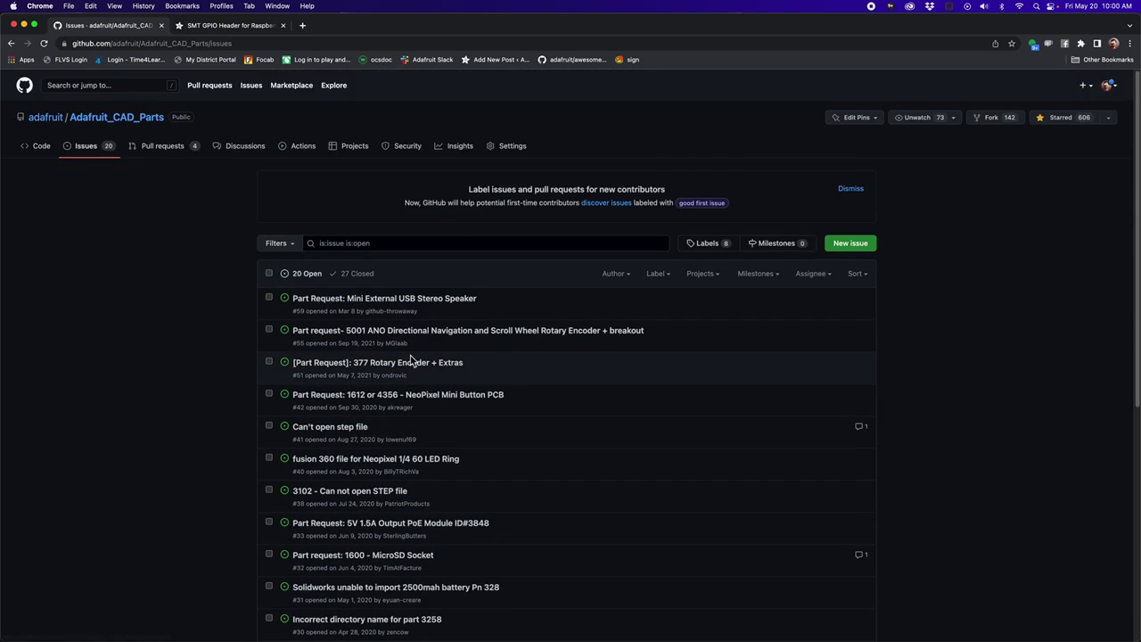
Return to the repository's Code file listing, then switch back to Fusion 360
click(42, 146)
scroll(139, 258, down, 1)
scroll(140, 259, down, 2)
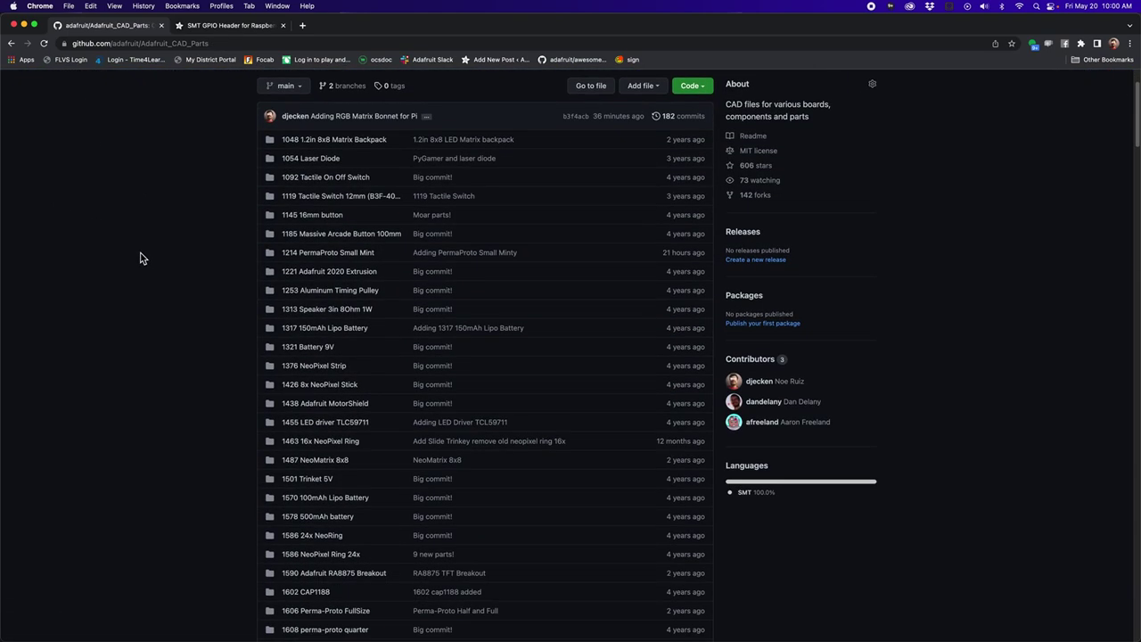
scroll(140, 258, up, 2)
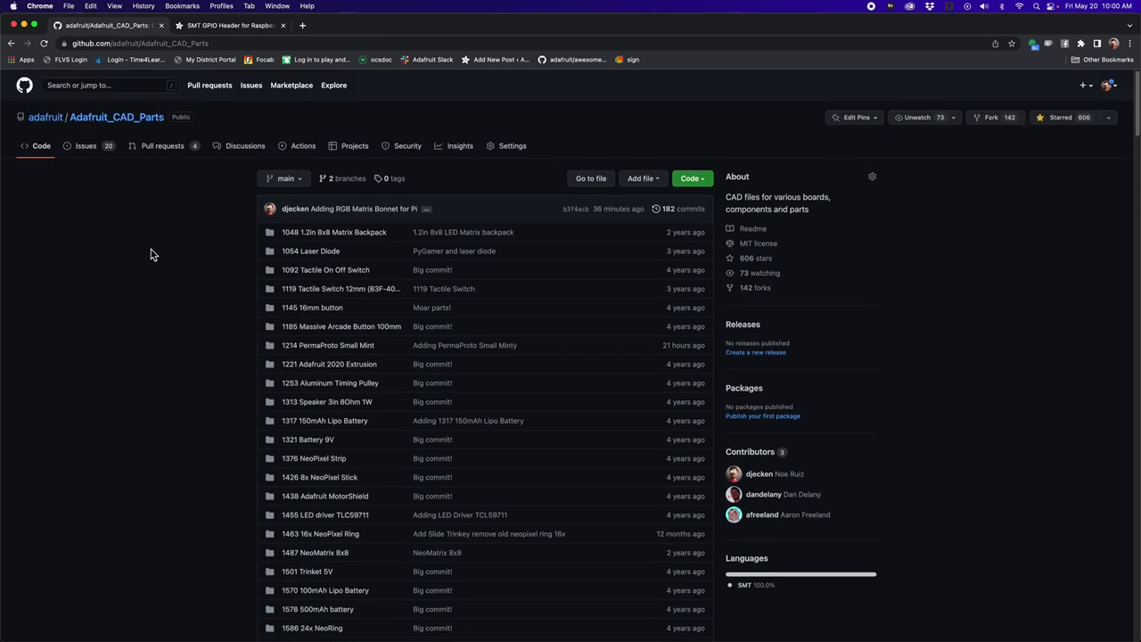
key(super+Tab)
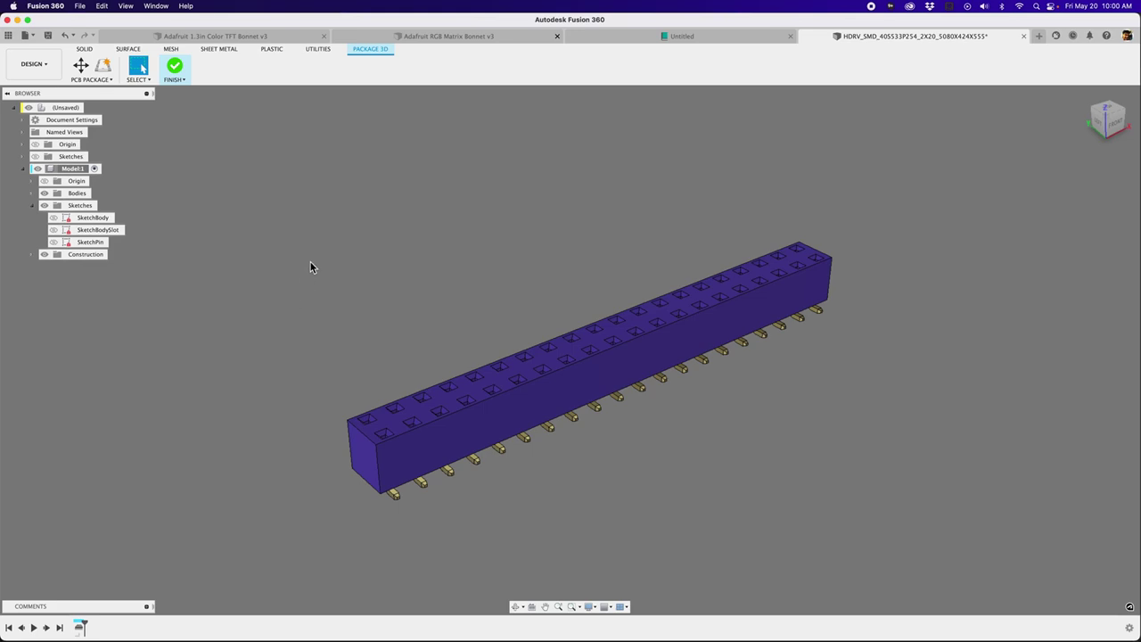
Switch to the Adafruit RGB Matrix Bonnet v3 design tab showing the board with its 2x20 header
click(472, 36)
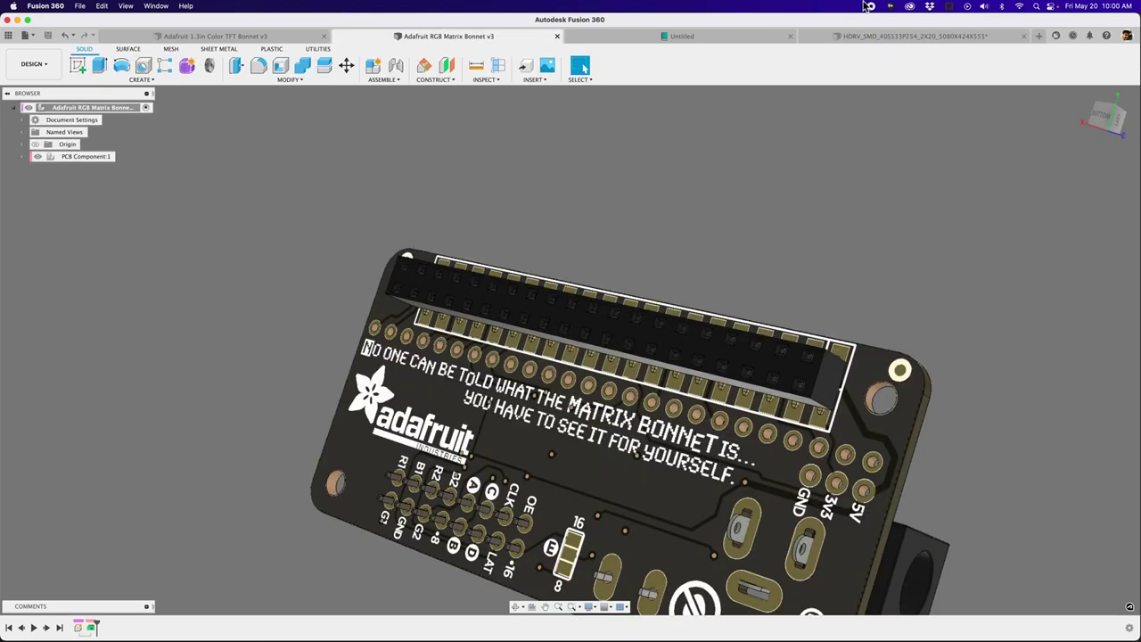